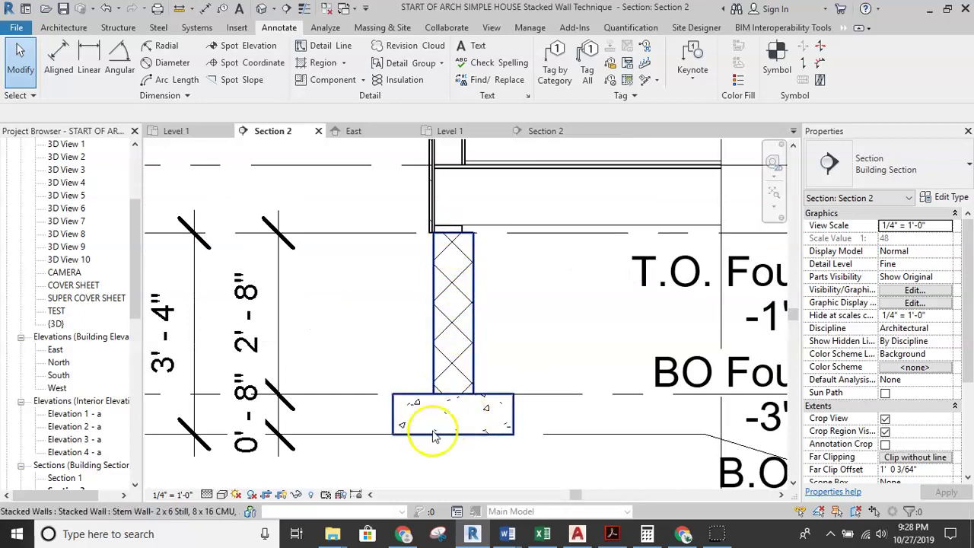
Try moving the BO Foundation and B.O. Footer levels down together in the section, then undo the move.
click(473, 401)
click(529, 336)
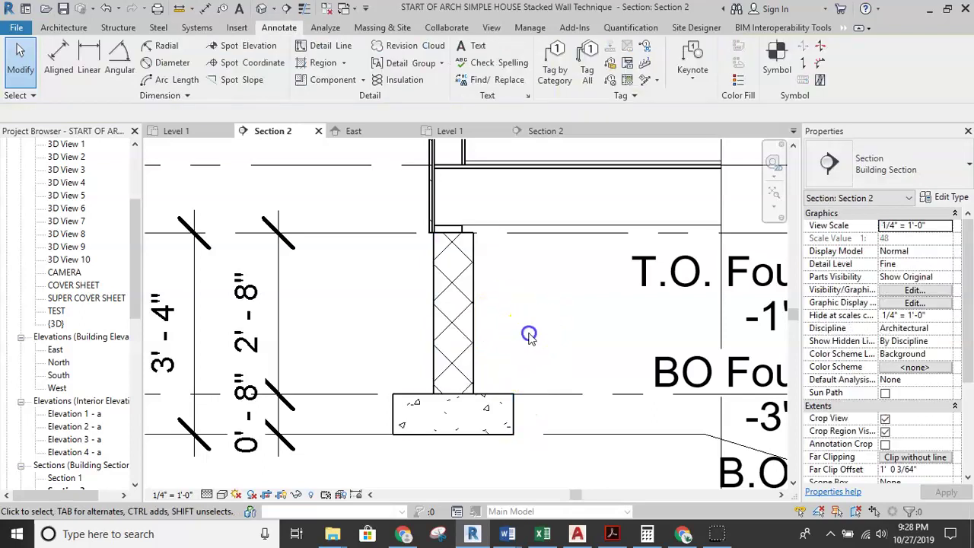
scroll(529, 335, down, 2)
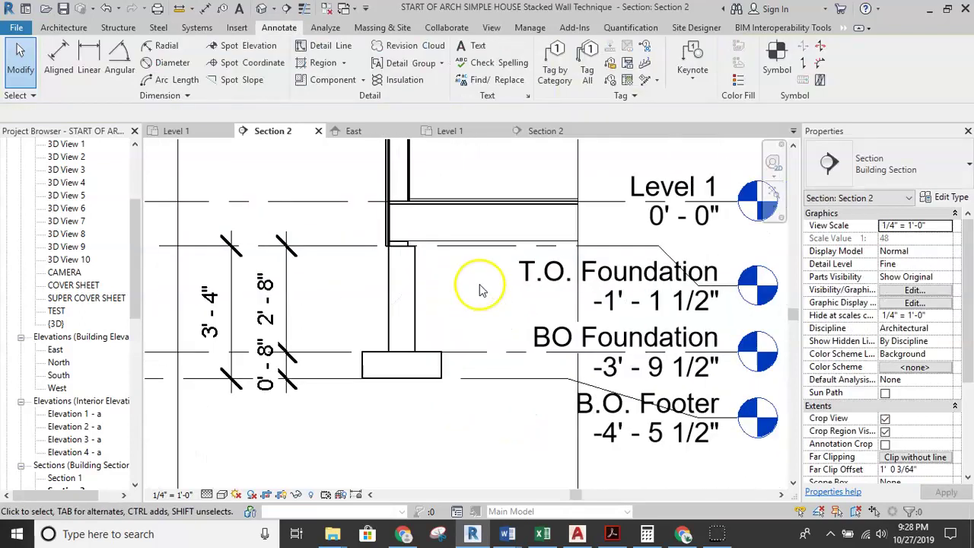
click(473, 380)
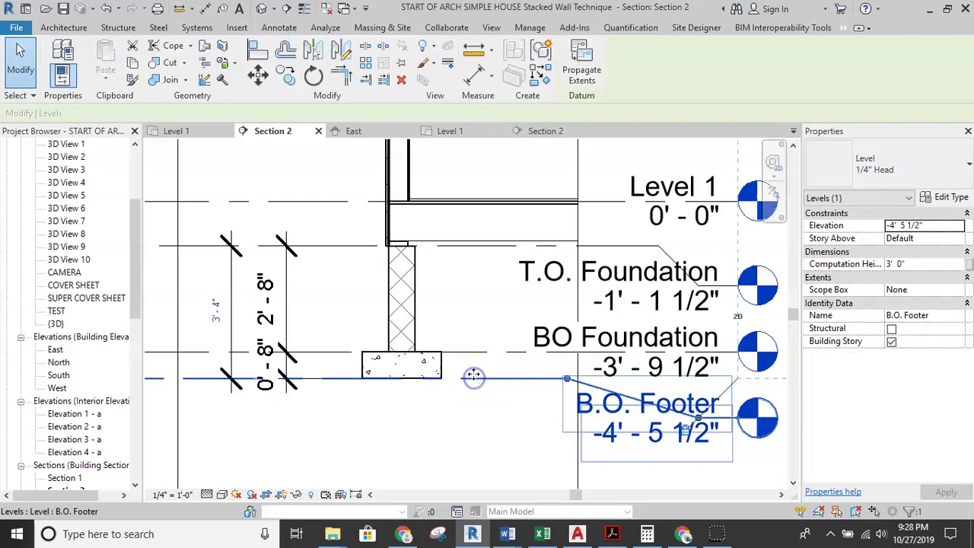
ctrl+click(479, 354)
drag(479, 354, 475, 410)
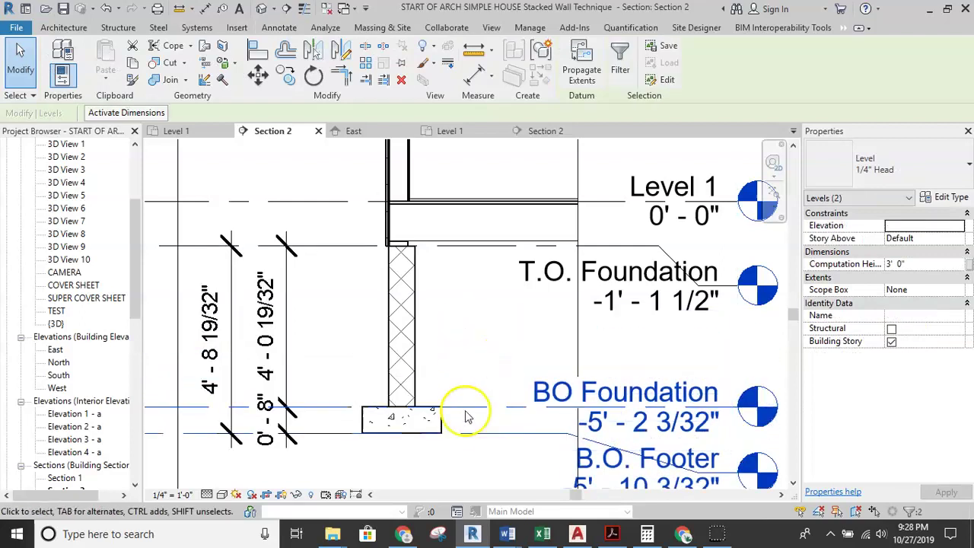
middle_drag(566, 399, 536, 355)
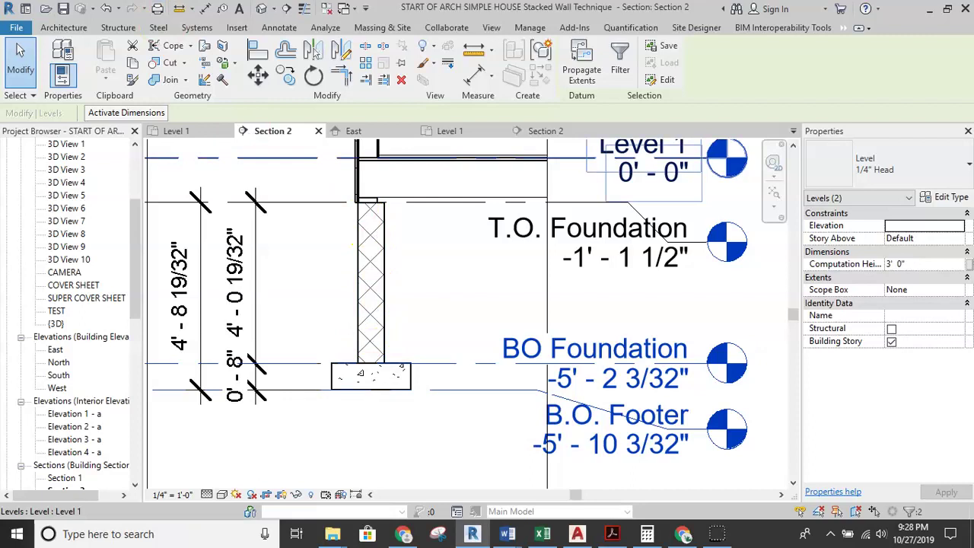
click(106, 8)
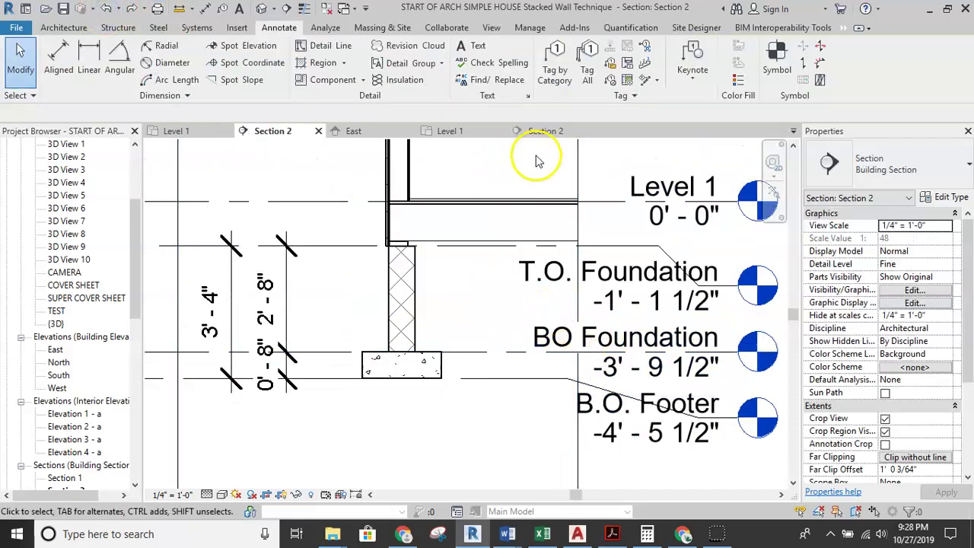
Switch to Section 2 of the START OF ARCH SECTION SIMPLE HOUSE project and examine the area below T.O. Foundation.
click(536, 131)
scroll(506, 345, down, 1)
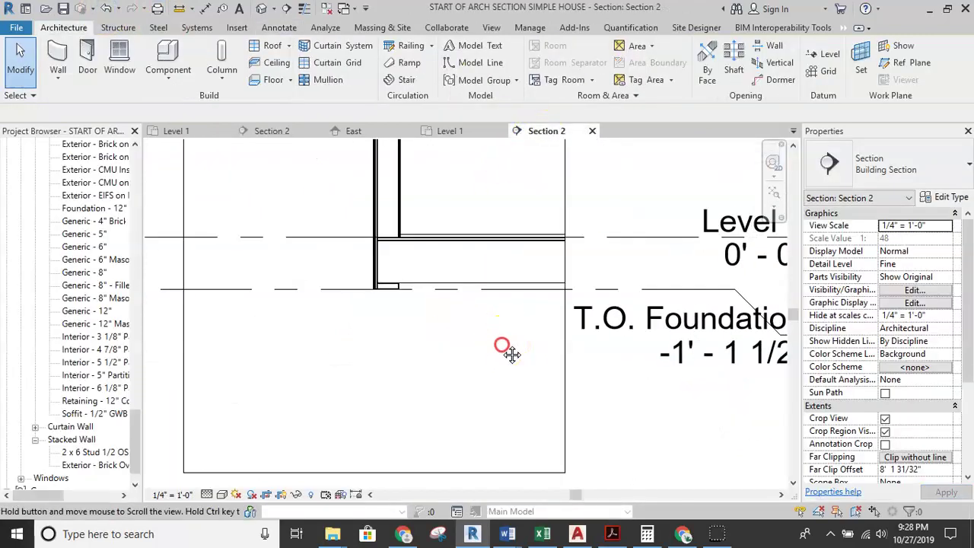
scroll(437, 343, down, 1)
scroll(439, 348, down, 2)
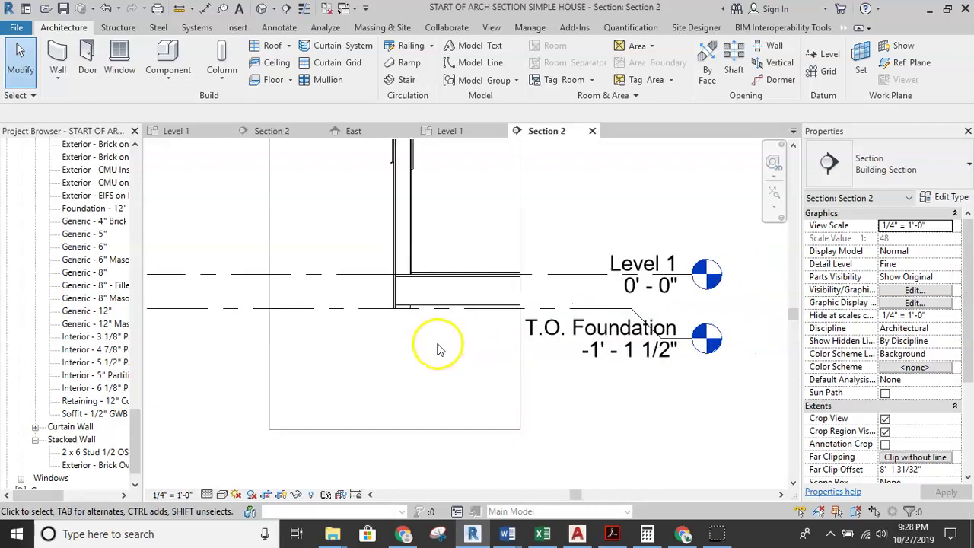
middle_drag(642, 397, 643, 370)
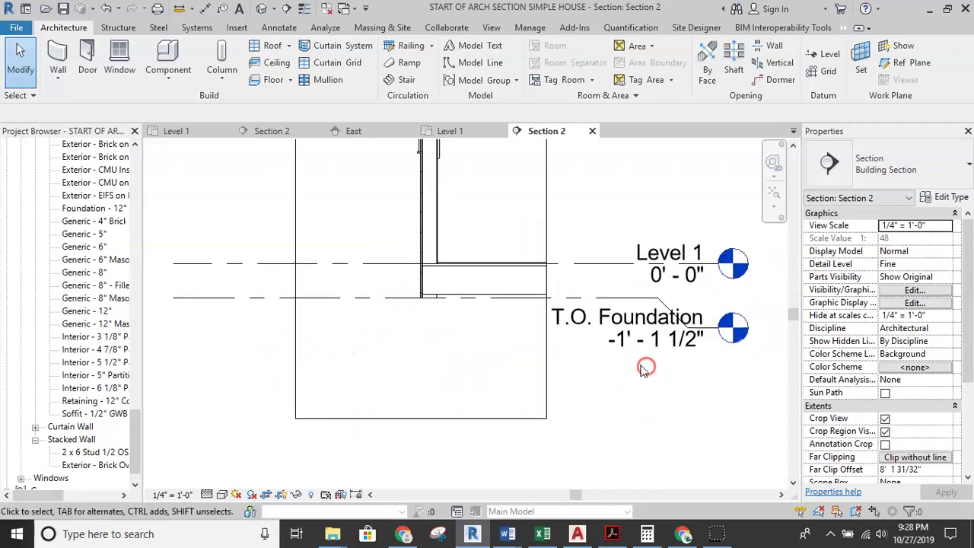
In the East elevation, draw two levels below T.O. Foundation, at -4' 1 1/2" and -9' 1 1/2", matching the existing levels' extents.
click(373, 132)
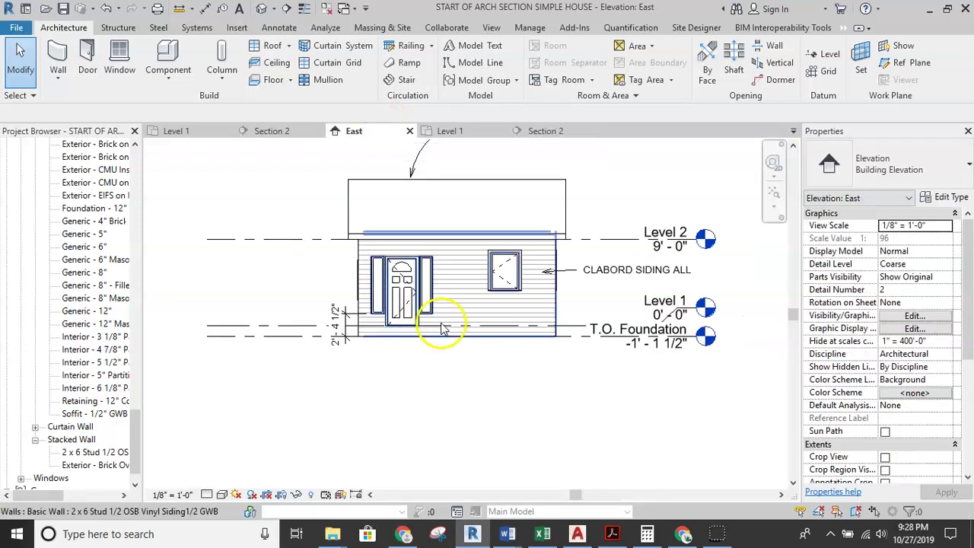
click(824, 53)
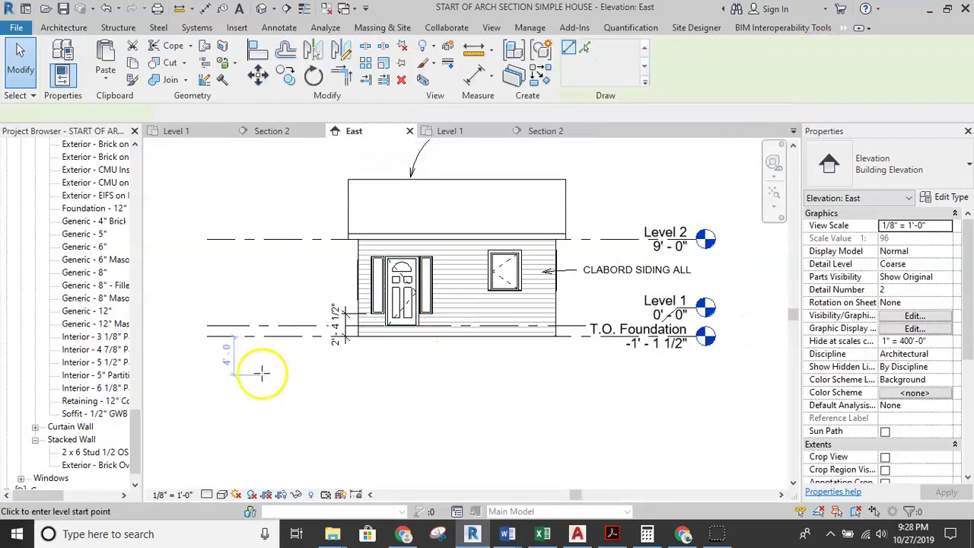
click(204, 369)
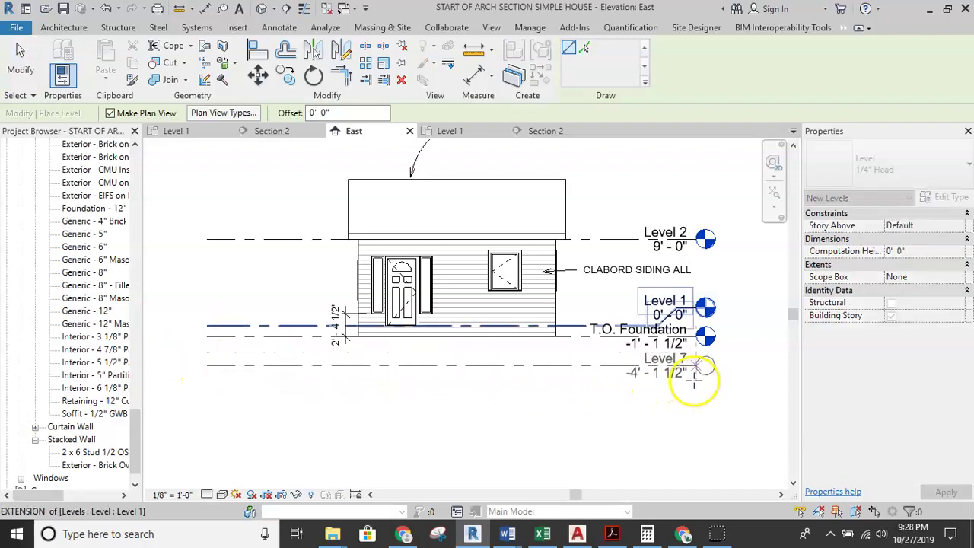
click(694, 383)
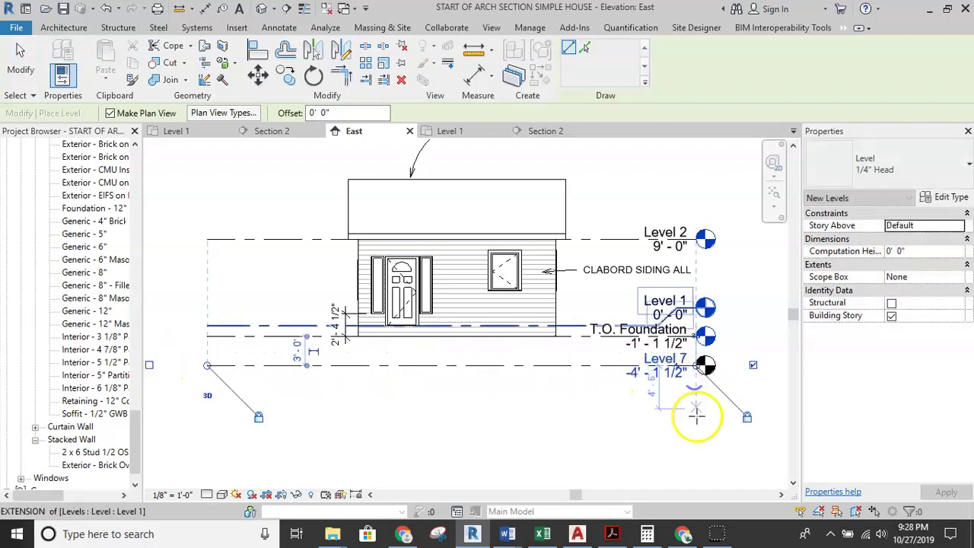
click(206, 412)
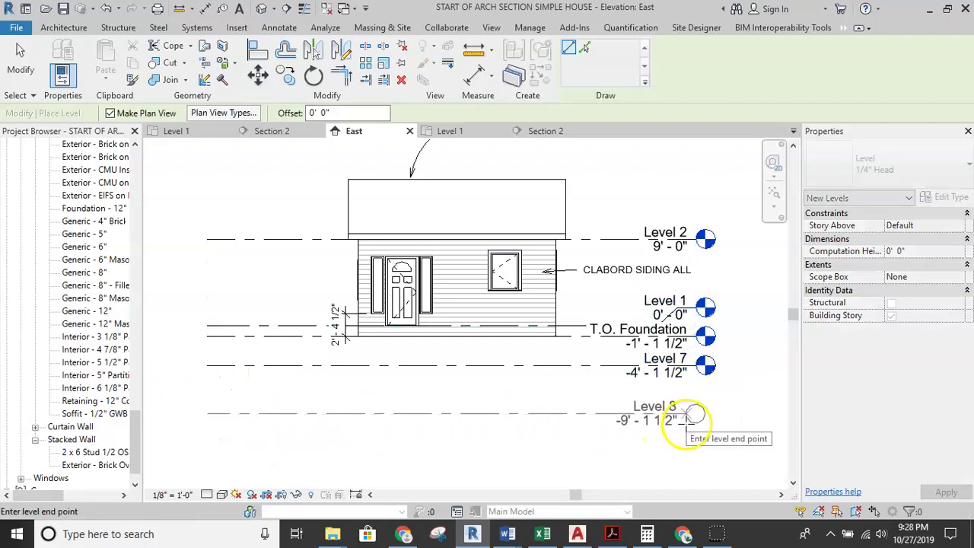
click(694, 424)
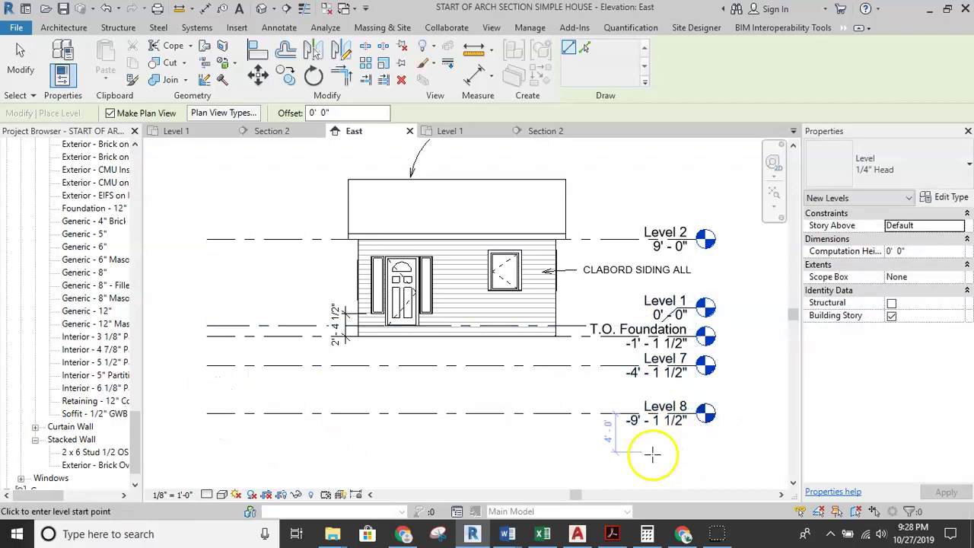
key(Escape)
key(Escape)
Rename the lowest new level as BO Footer, renaming its corresponding views too.
middle_drag(623, 411, 557, 369)
double_click(580, 363)
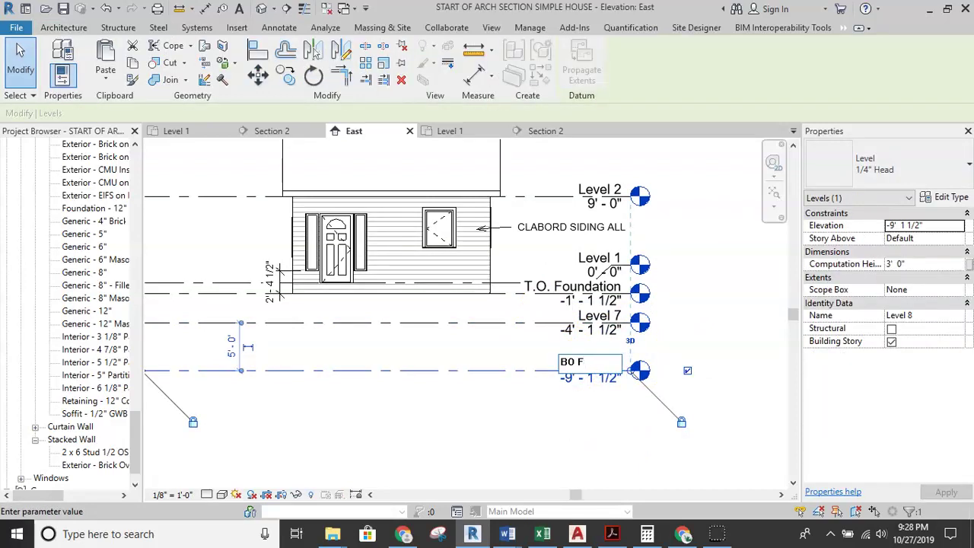
text(BO Footer)
key(Return)
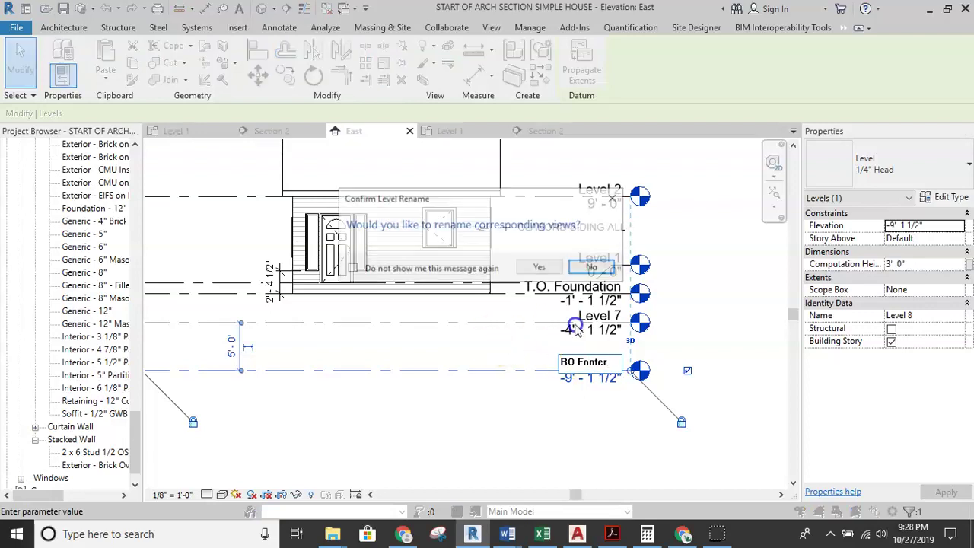
click(538, 266)
Rename the new level just below T.O. Foundation as BO Foundation, along with its corresponding views.
double_click(590, 319)
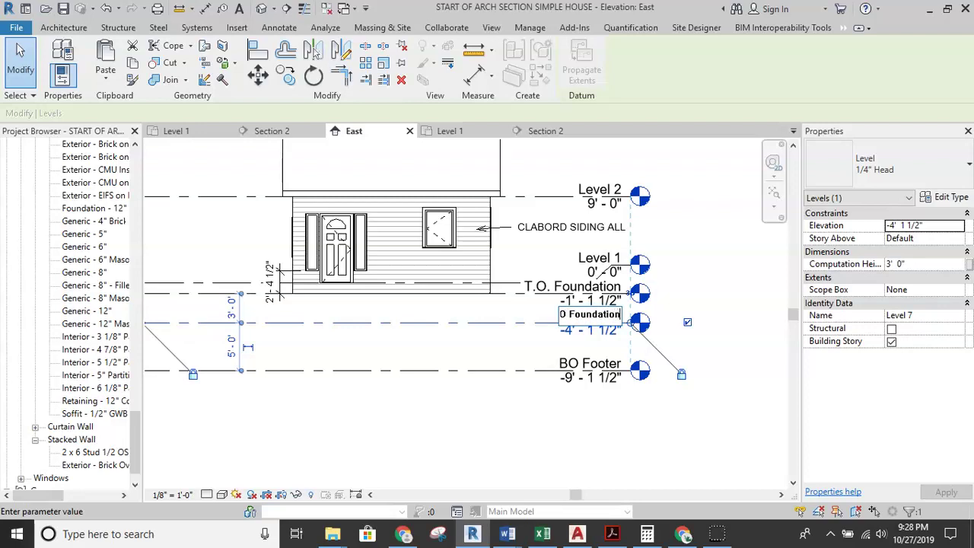
key(Return)
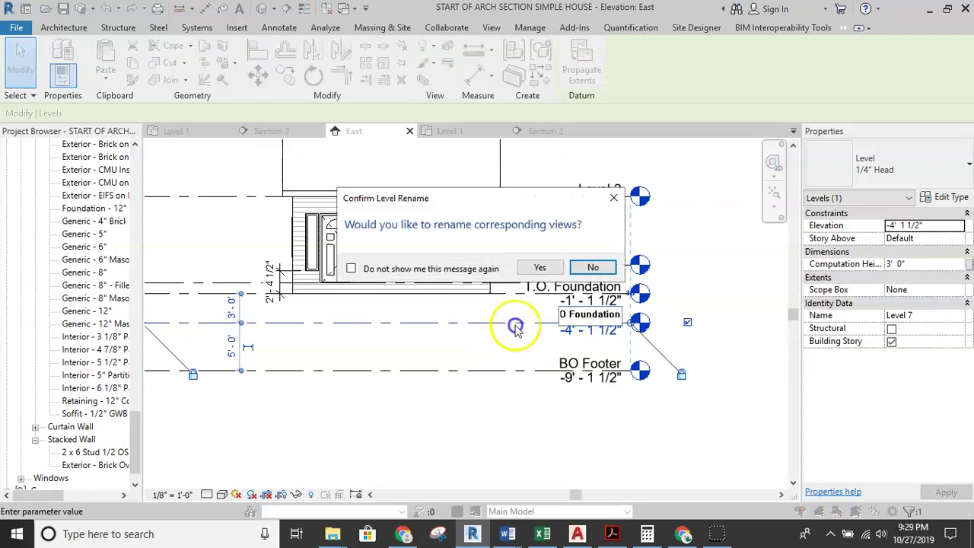
click(541, 268)
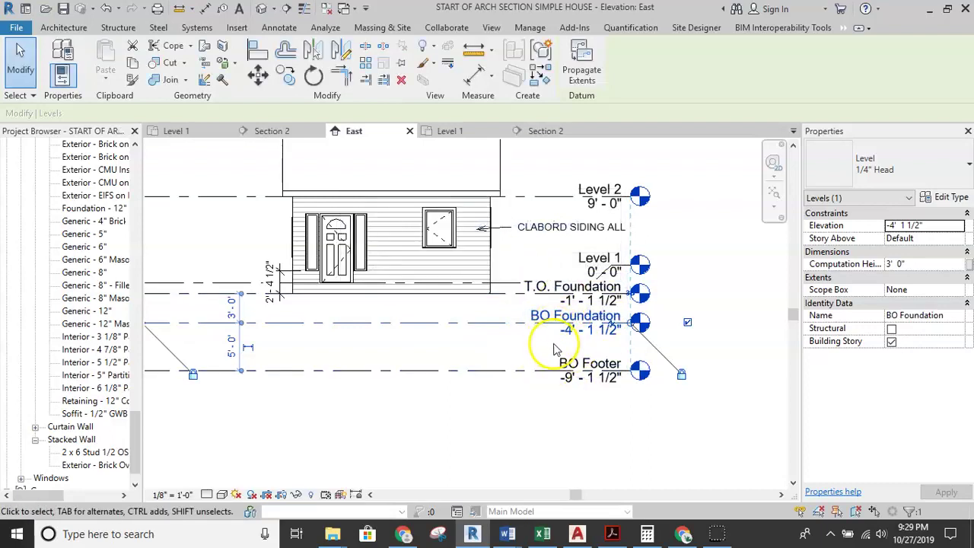
Set the BO Foundation level's elevation to -3' 9 1/2" and add an elbow to its level head.
scroll(555, 349, up, 2)
click(603, 328)
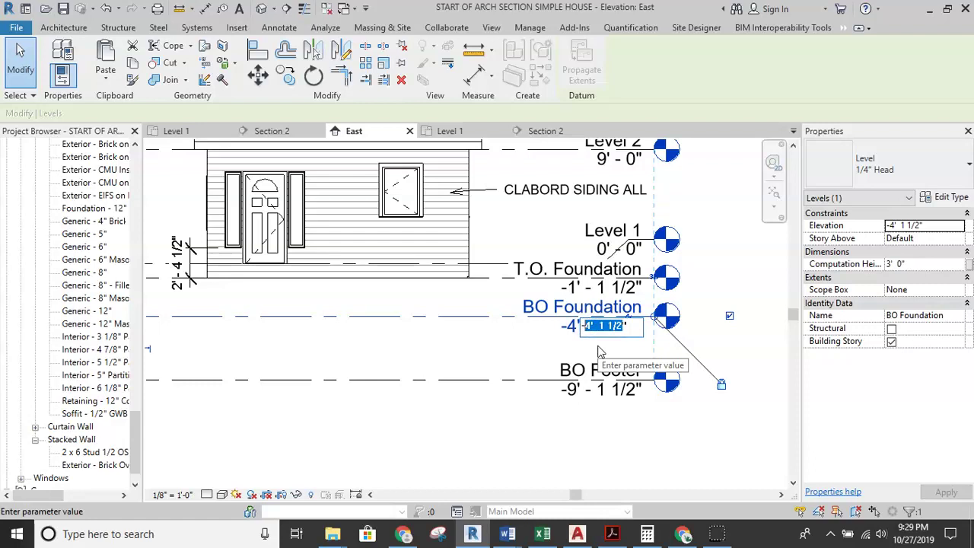
text(-3')
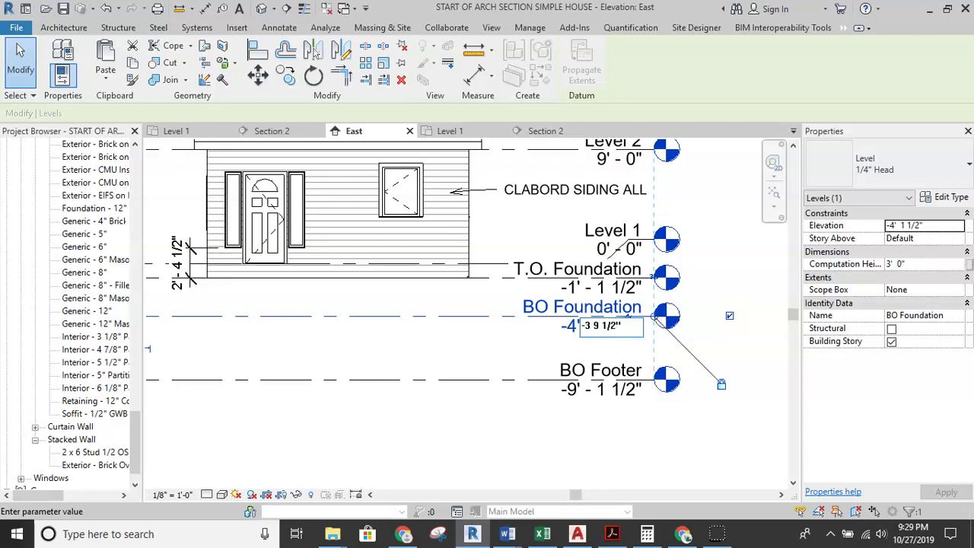
text( 9 1/2")
key(Return)
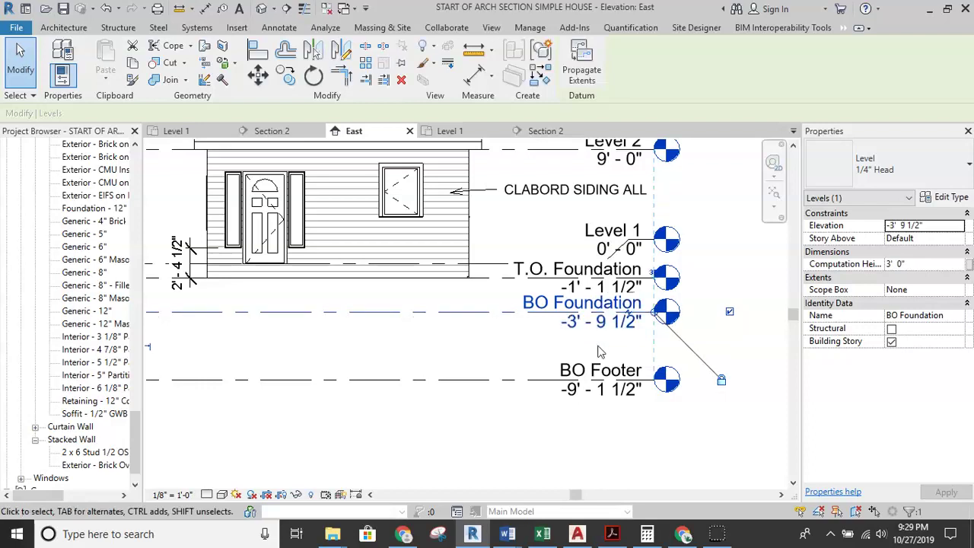
click(626, 314)
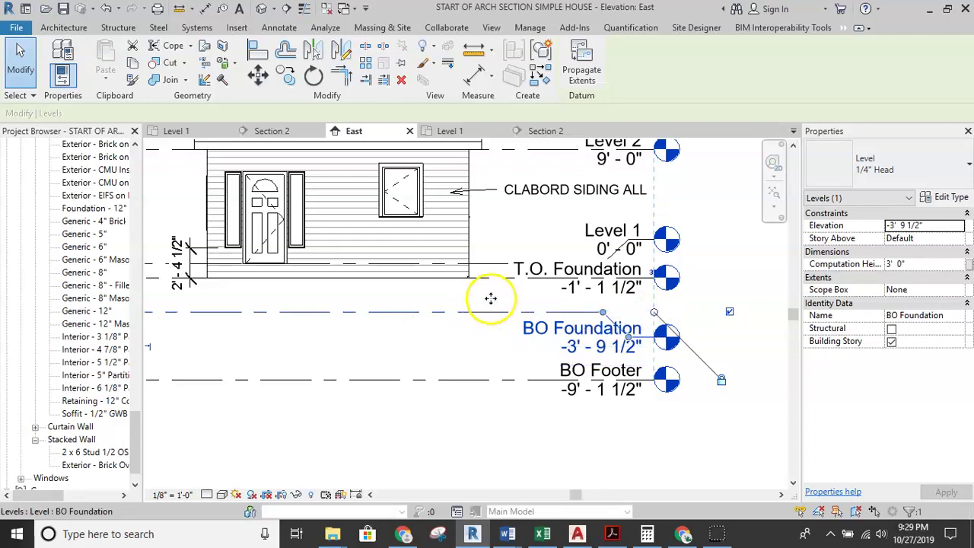
Add an aligned dimension between the T.O. Foundation and BO Foundation levels.
scroll(491, 298, up, 2)
click(474, 73)
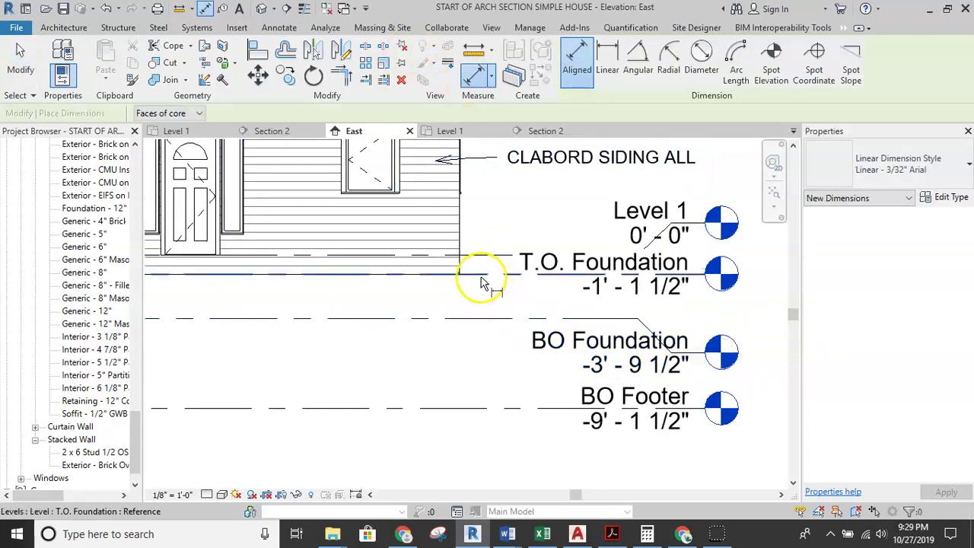
click(480, 279)
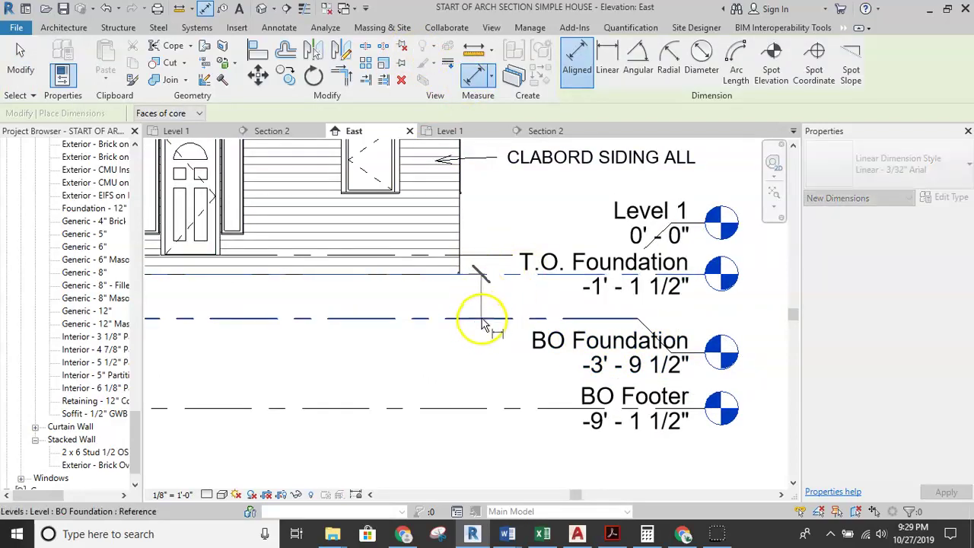
click(482, 319)
click(480, 312)
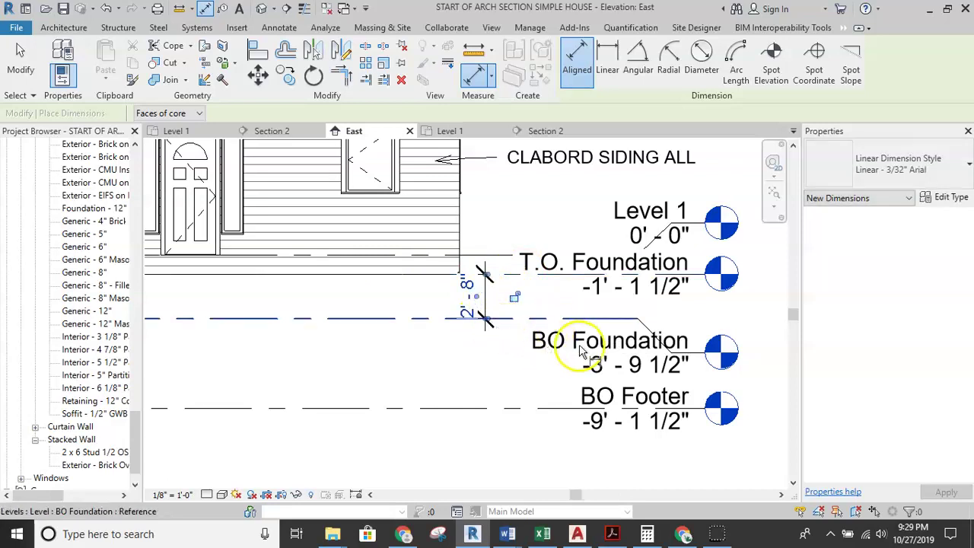
scroll(497, 299, up, 2)
scroll(494, 307, down, 2)
middle_drag(494, 307, 482, 279)
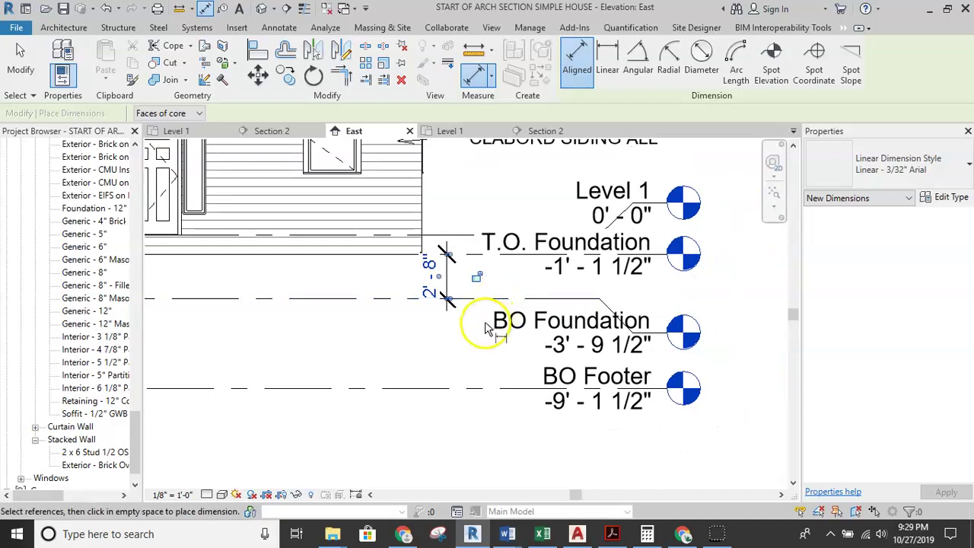
right_click(483, 348)
click(535, 169)
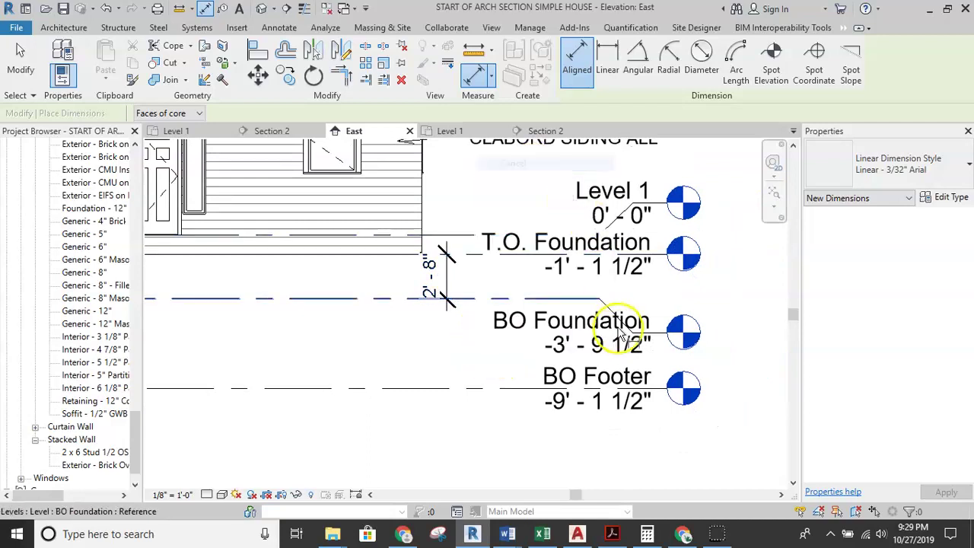
right_click(646, 310)
click(666, 316)
Straighten the BO Foundation level head back into line with its level line and deselect it.
drag(643, 336, 649, 302)
click(518, 322)
Set the BO Footer level's elevation to -4' 5 1/2".
middle_drag(521, 399, 511, 365)
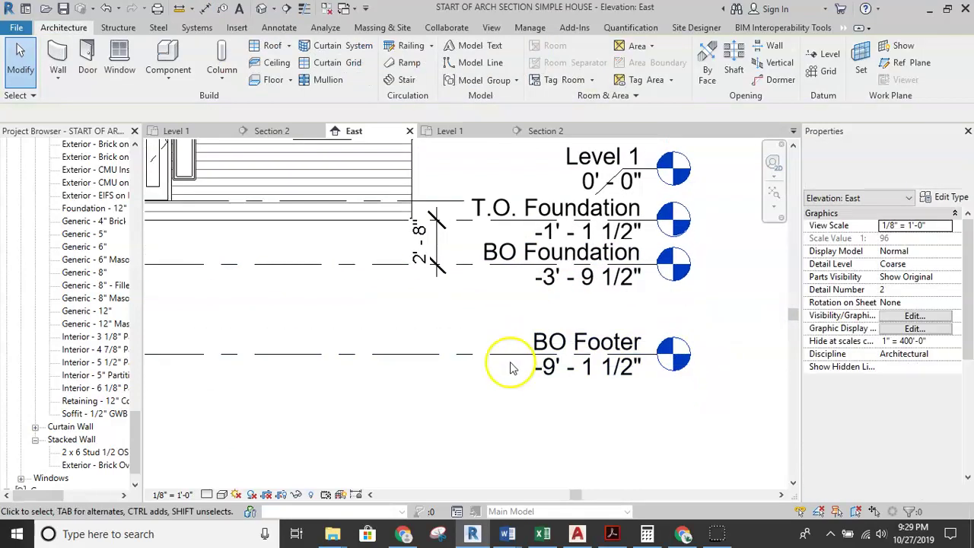
click(559, 365)
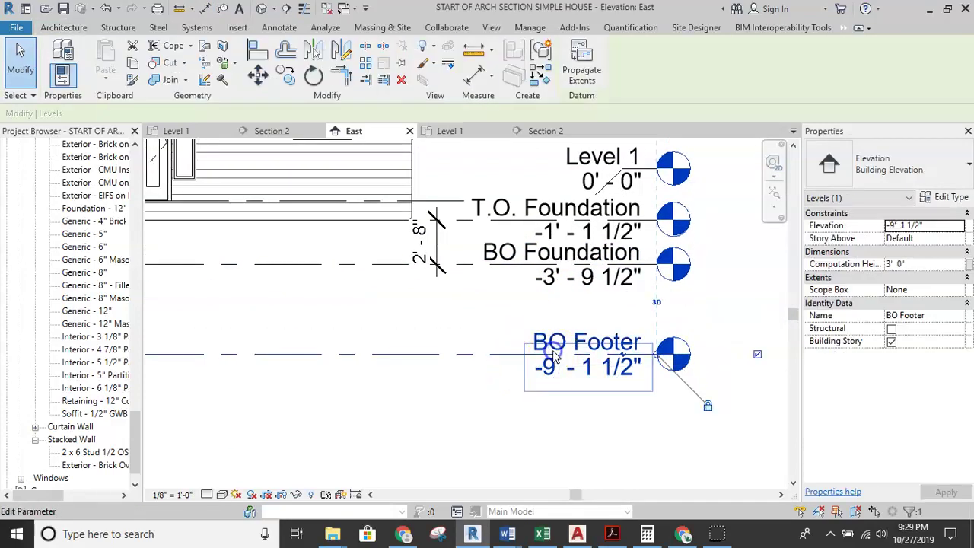
click(609, 367)
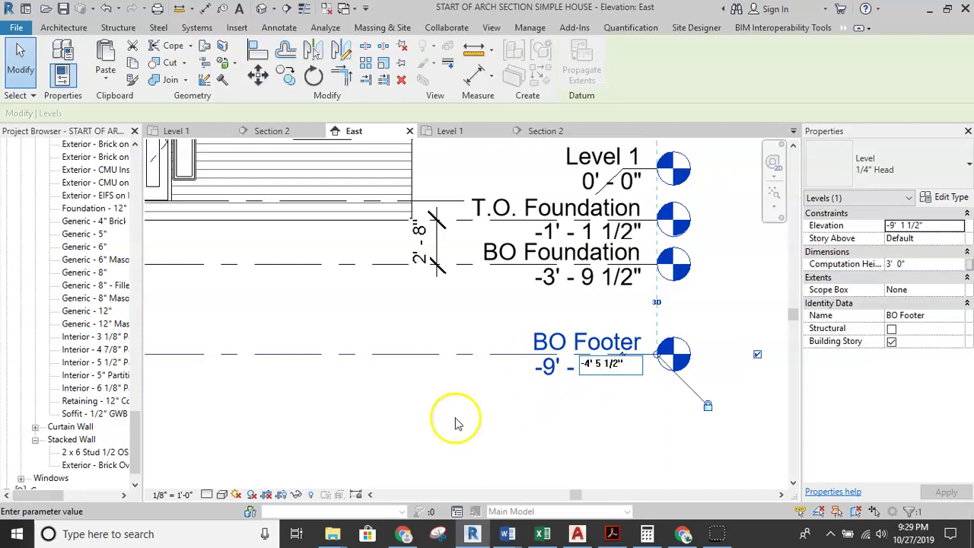
key(Return)
Add an aligned dimension between the BO Foundation and BO Footer levels, beside the foundation height dimension.
scroll(470, 261, up, 4)
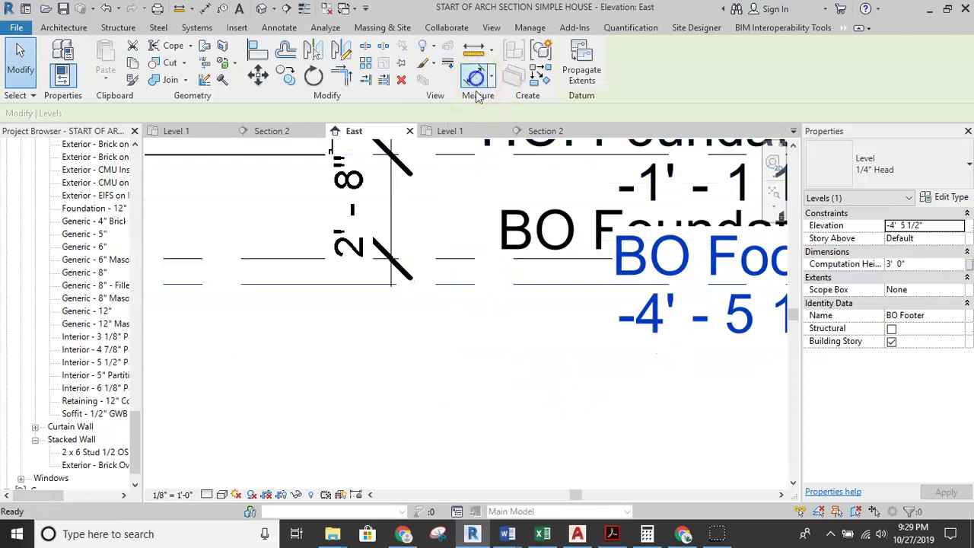
click(477, 78)
click(463, 260)
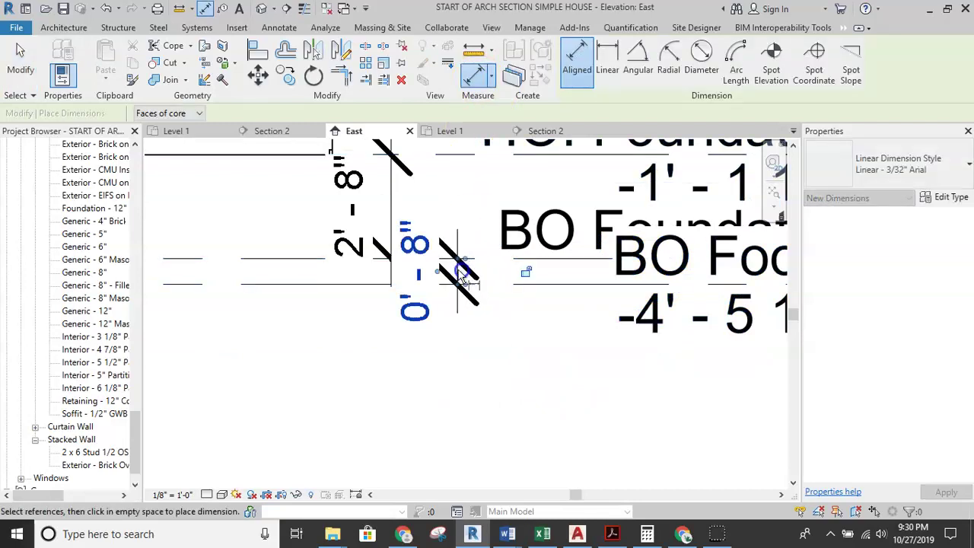
scroll(456, 301, down, 3)
click(470, 335)
click(470, 335)
scroll(471, 335, down, 2)
key(Escape)
key(Escape)
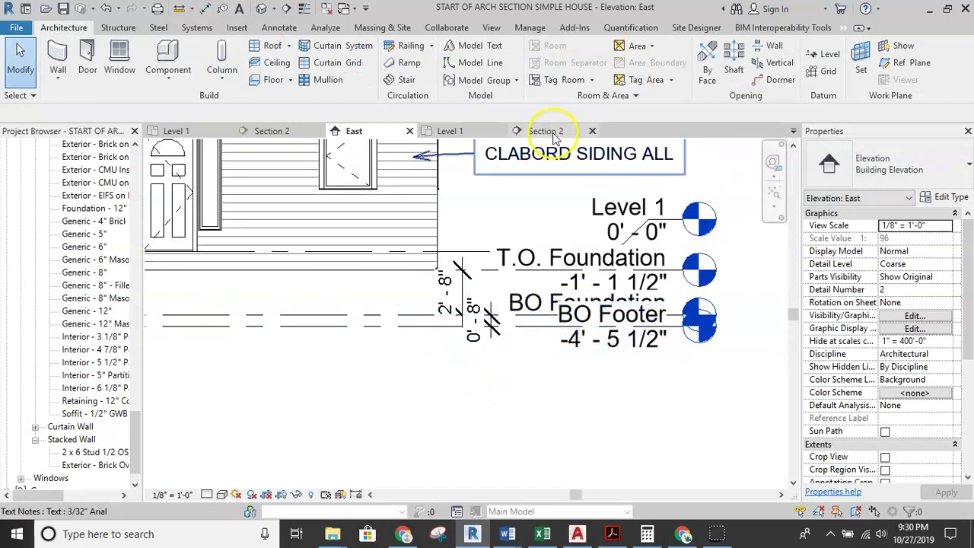
In the Section 2 view, add an elbow to the BO Footer level head and offset it below the BO Foundation label.
click(546, 131)
scroll(509, 350, down, 2)
click(516, 315)
drag(652, 322, 646, 380)
click(607, 398)
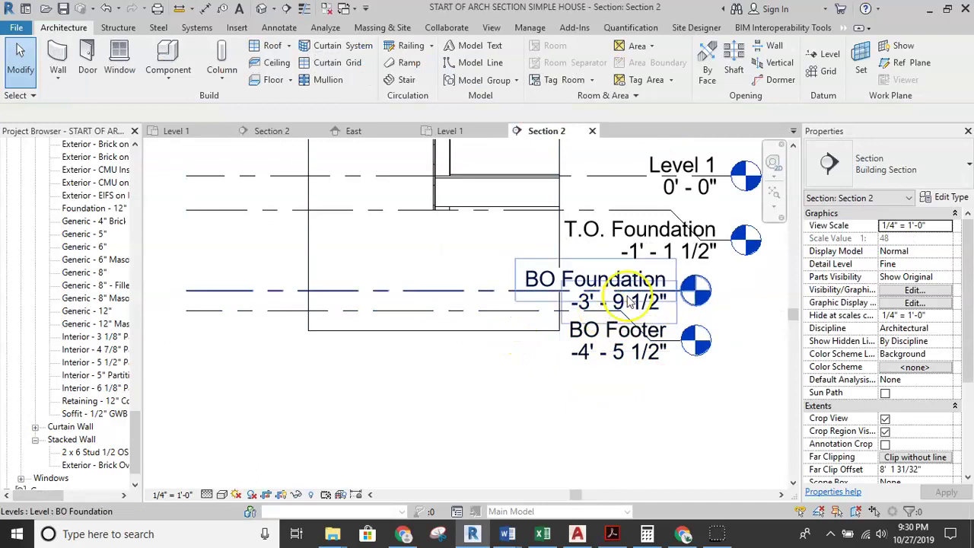
middle_drag(476, 255, 457, 306)
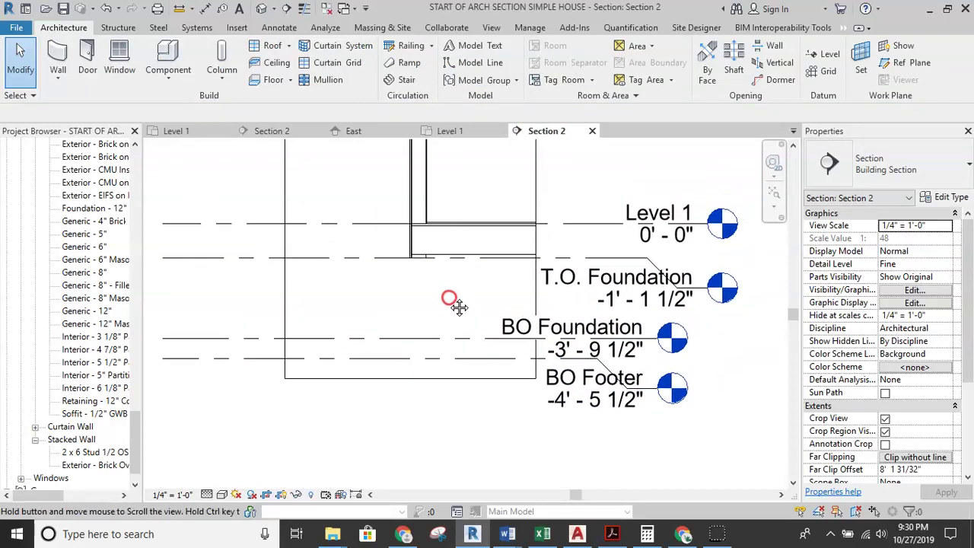
scroll(419, 224, up, 2)
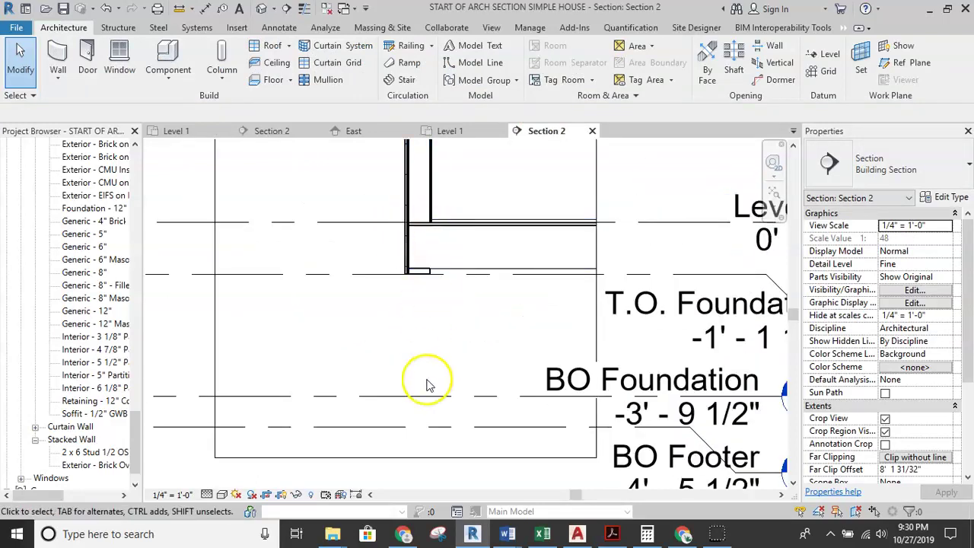
scroll(450, 350, down, 1)
mouse_move(465, 322)
middle_down()
mouse_move(477, 317)
mouse_move(465, 315)
middle_up()
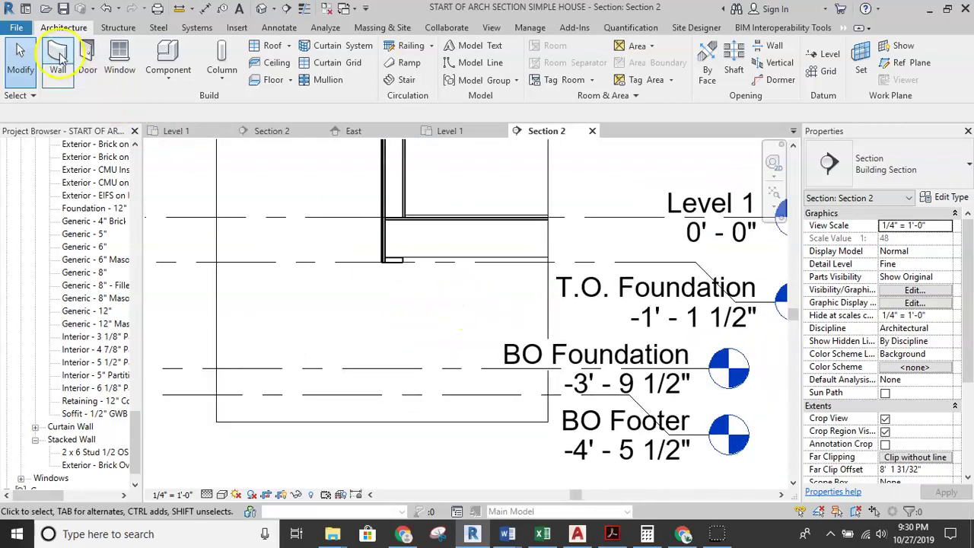
From the Level 1 floor plan, start a wall and duplicate the Generic - 6" basic wall type as "8 x16 CMU Wall".
click(450, 134)
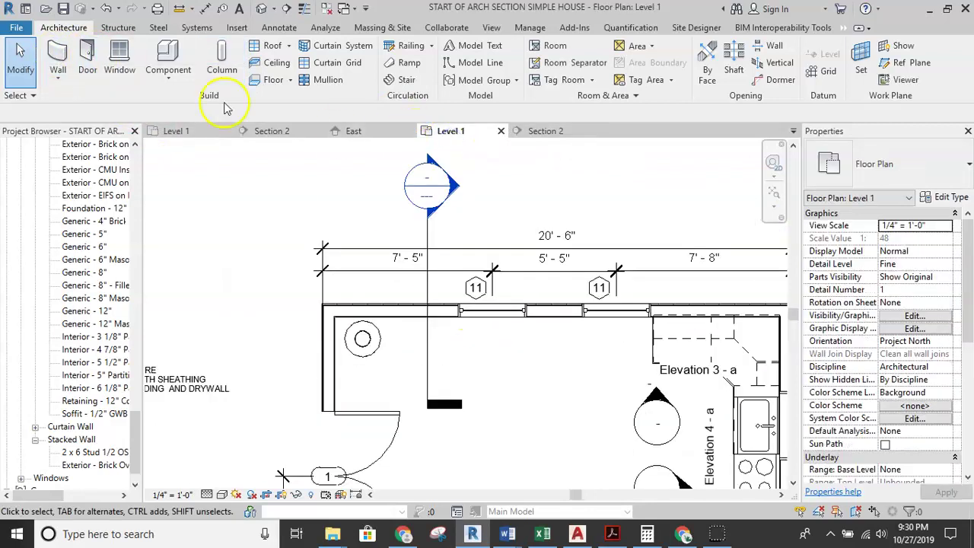
click(60, 55)
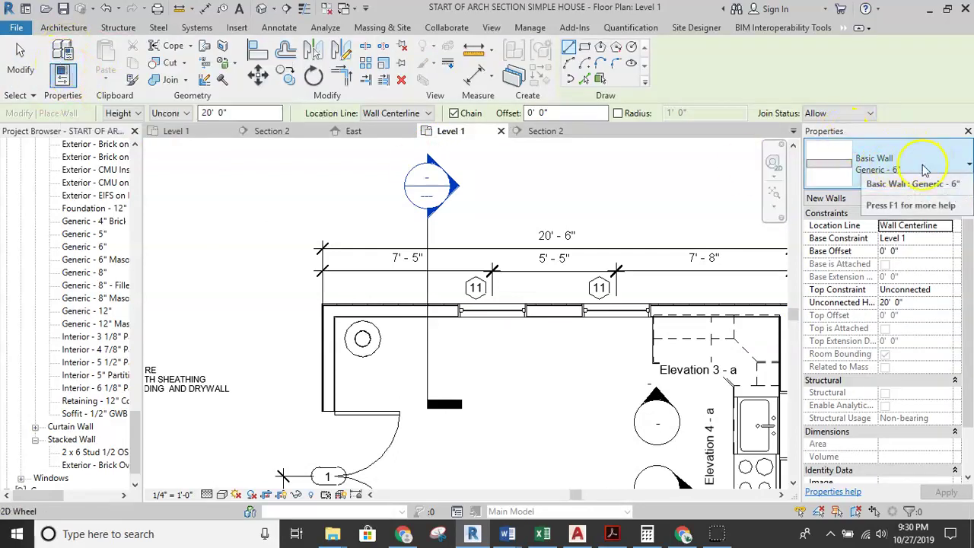
click(961, 196)
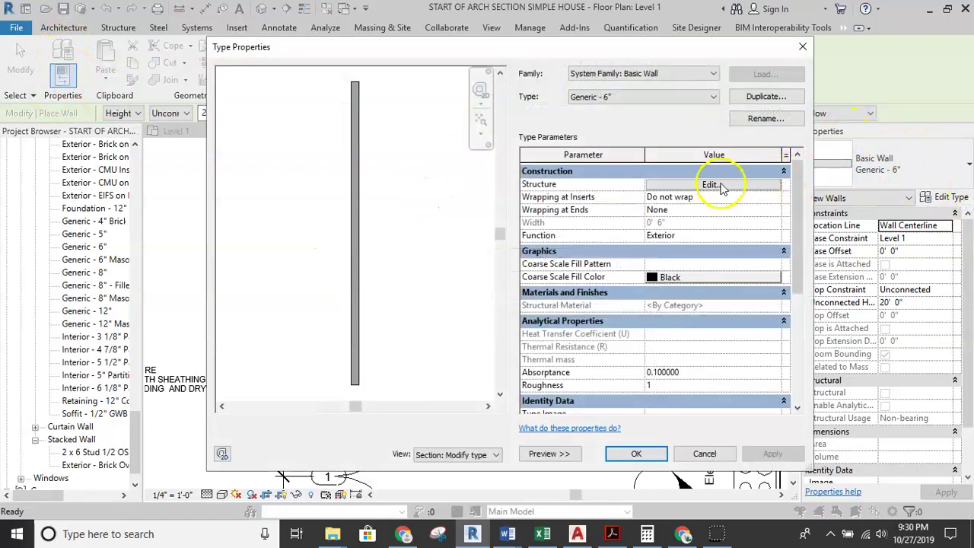
click(764, 96)
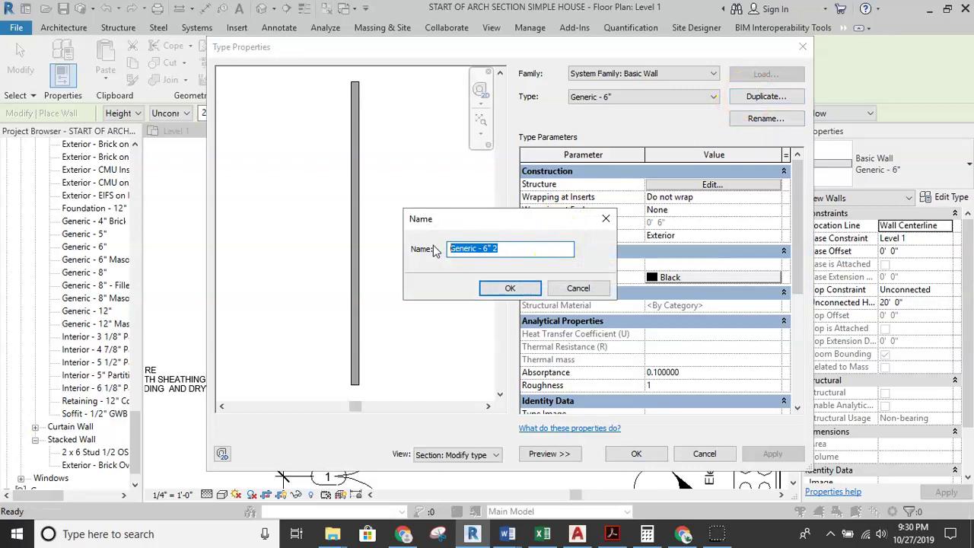
text(8 x16 CMU Wall)
click(510, 288)
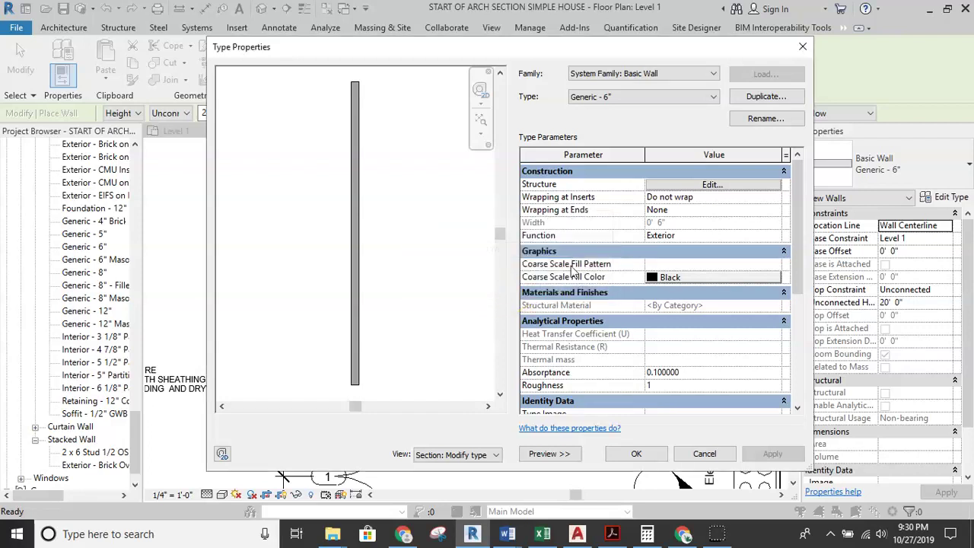
Assign the 8 x 16 CMU material to the structure layer of the CMU wall type.
click(689, 185)
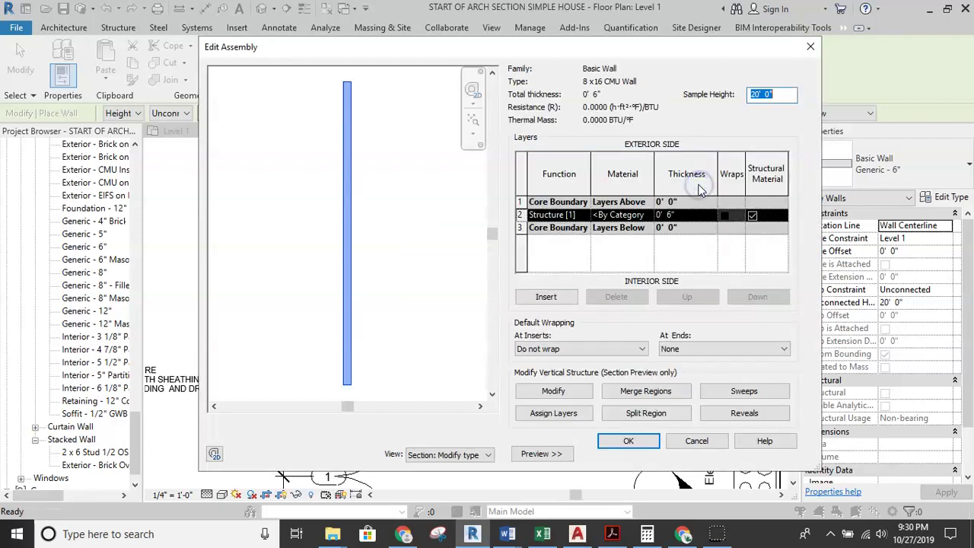
click(629, 215)
click(649, 215)
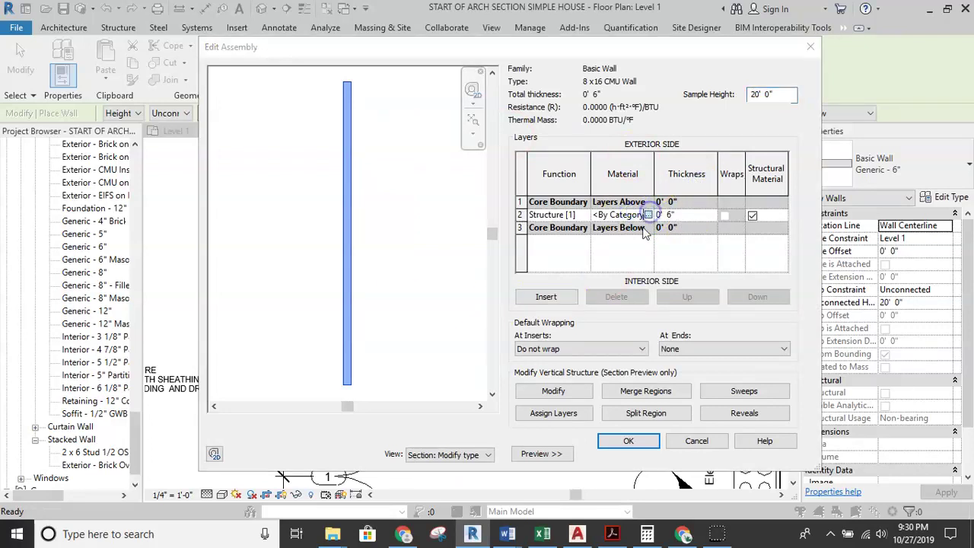
click(371, 61)
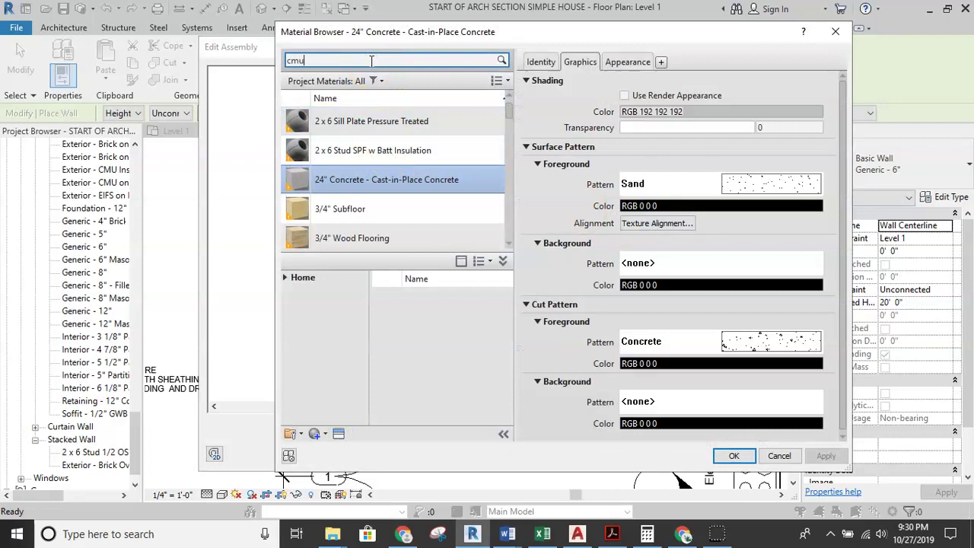
text(cmu)
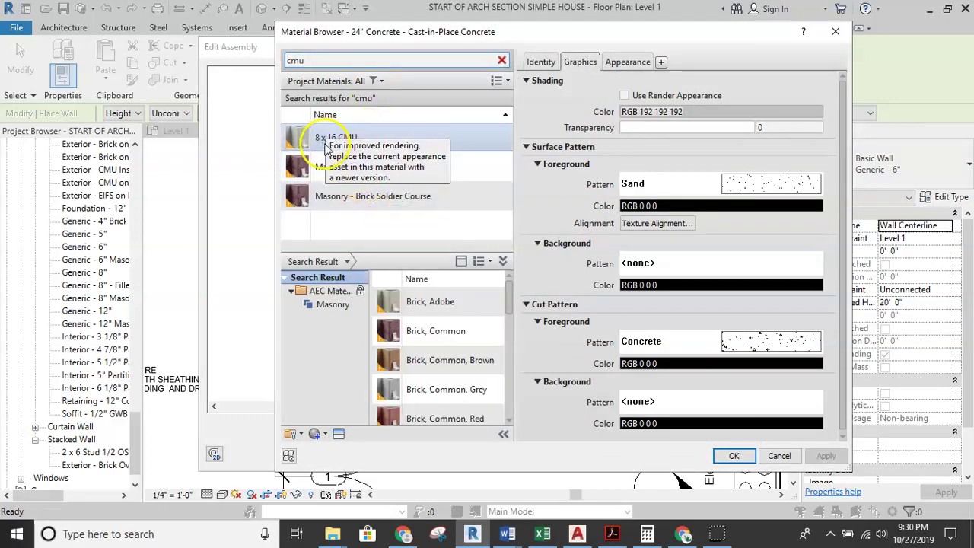
click(399, 143)
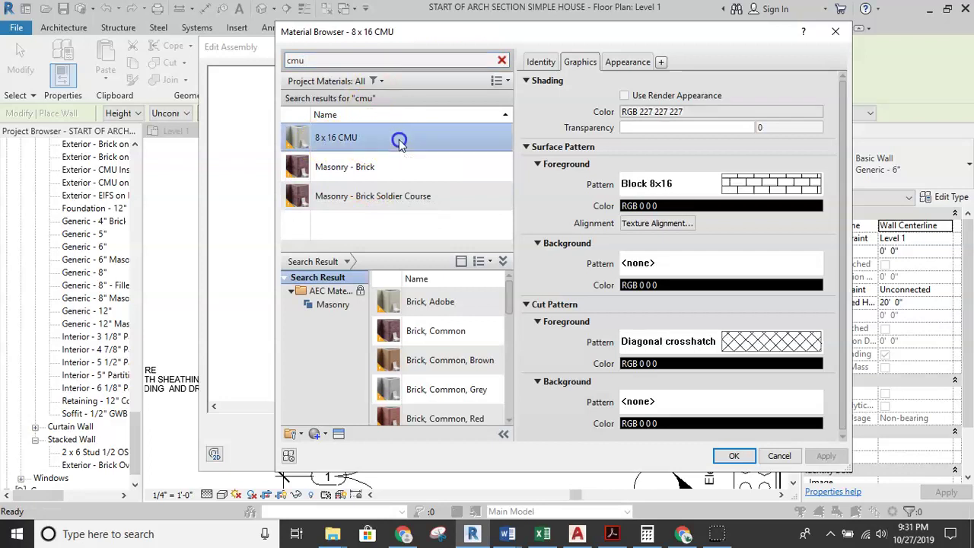
click(543, 64)
click(653, 122)
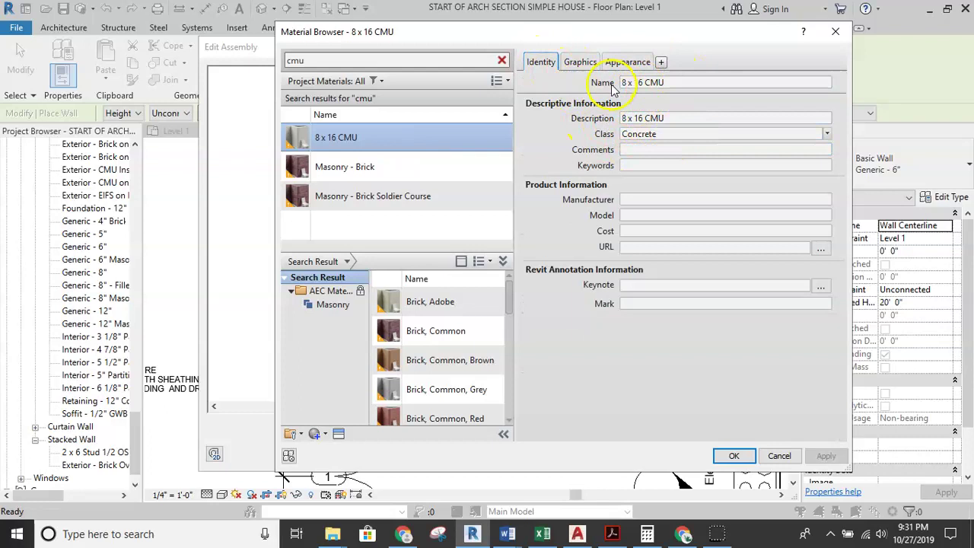
click(735, 456)
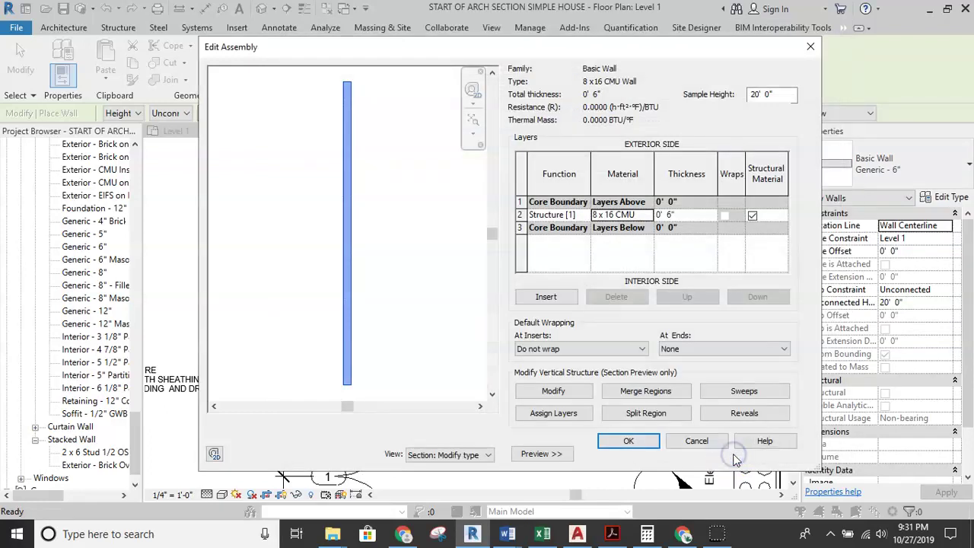
Set the CMU structure layer's thickness to 8" and accept the wall type's properties.
click(672, 214)
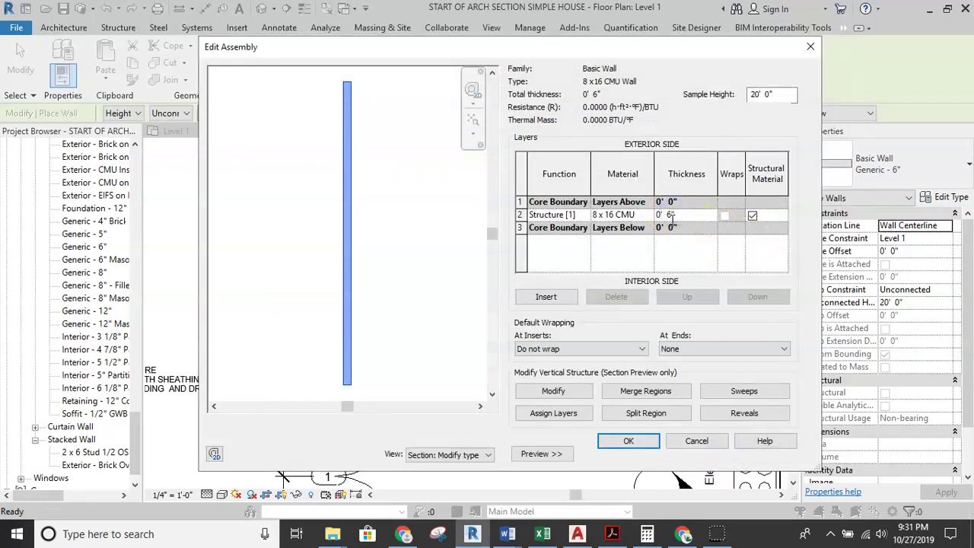
click(683, 216)
click(629, 444)
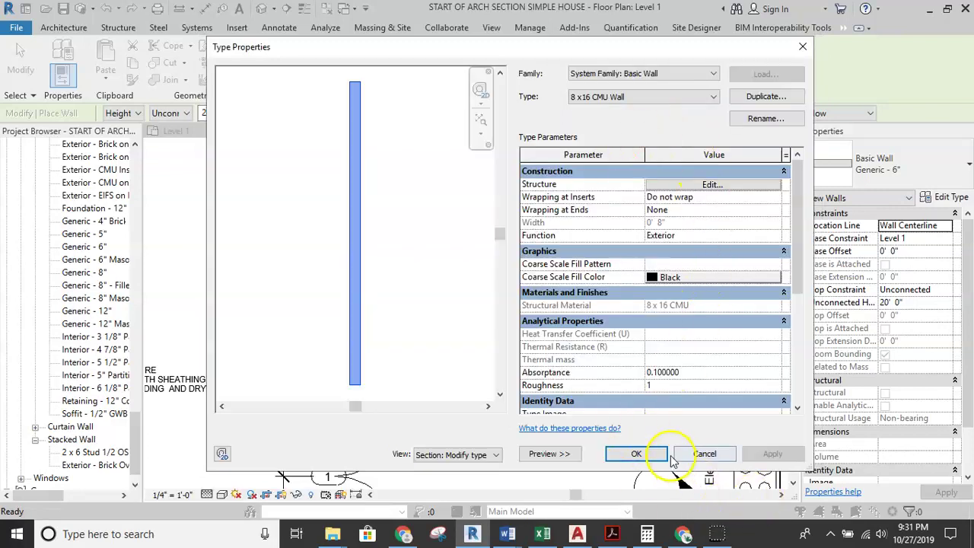
click(637, 454)
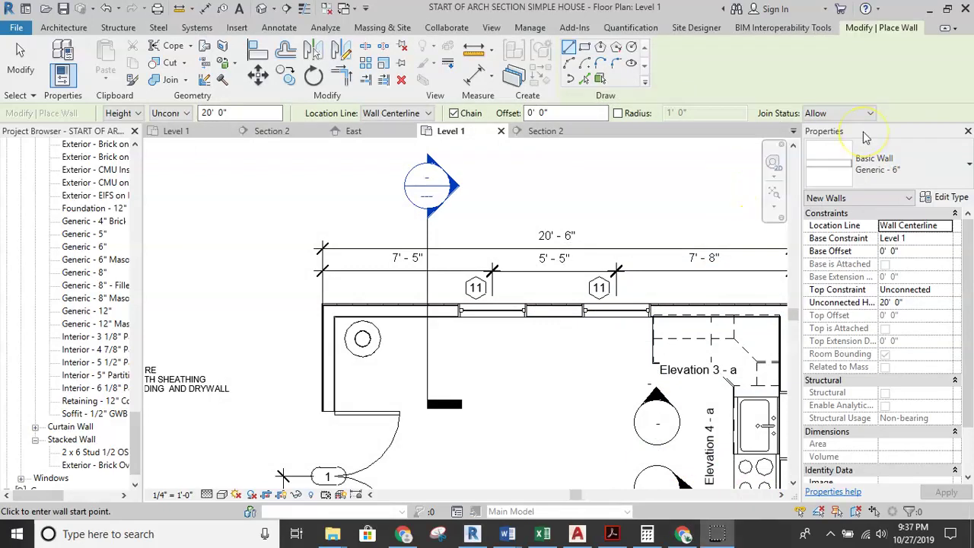
Duplicate the Generic - 8" basic wall type as "24" Concrete Footer".
click(918, 172)
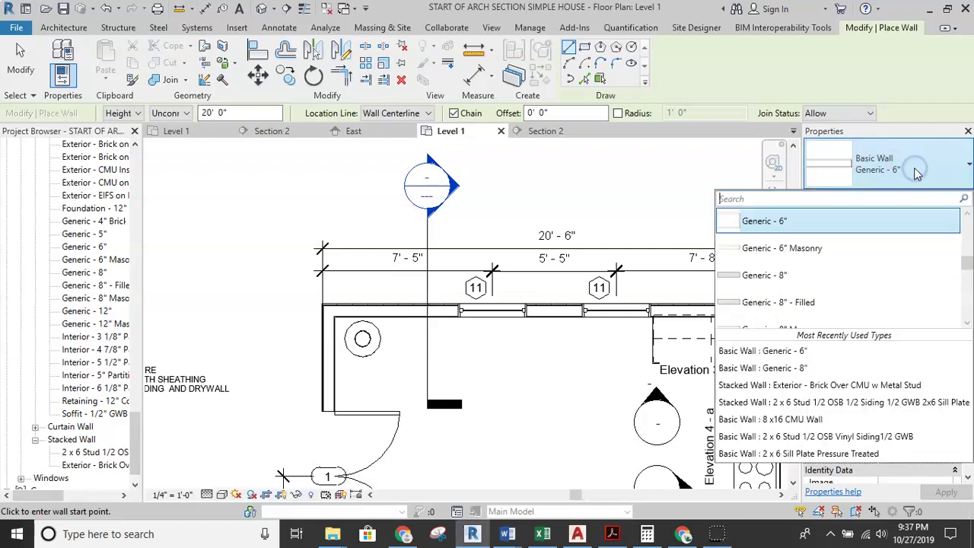
click(813, 278)
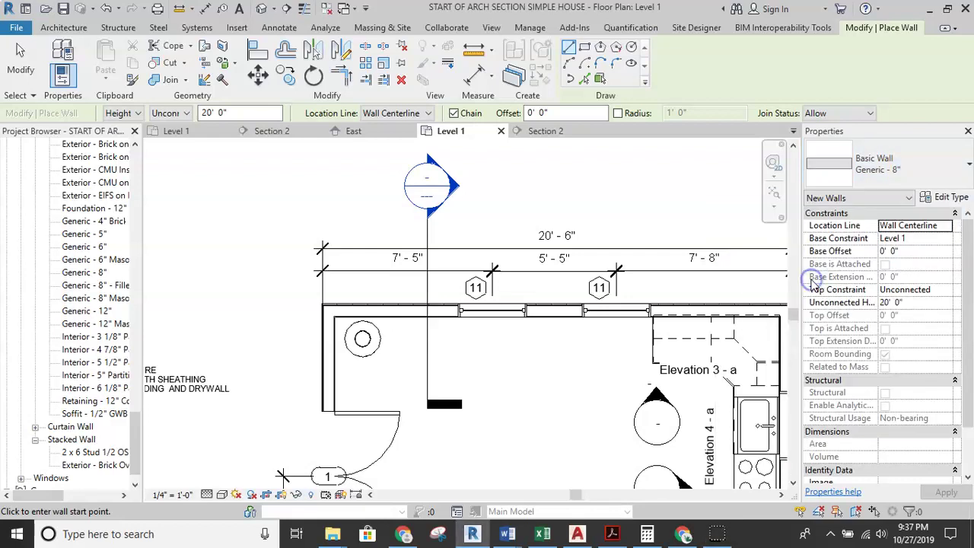
click(947, 198)
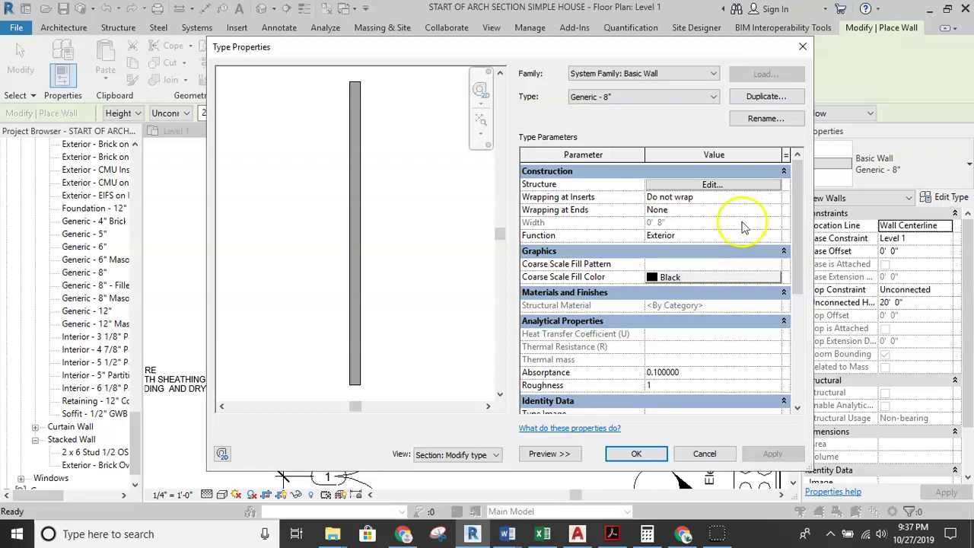
click(750, 96)
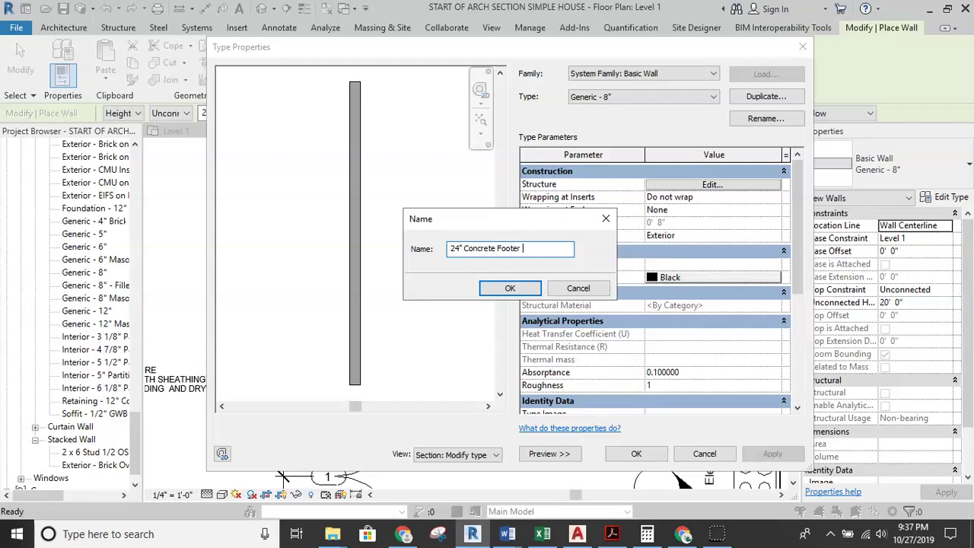
click(506, 290)
Set the footer type's structure layer thickness to 24" and its sample height to 8".
click(691, 185)
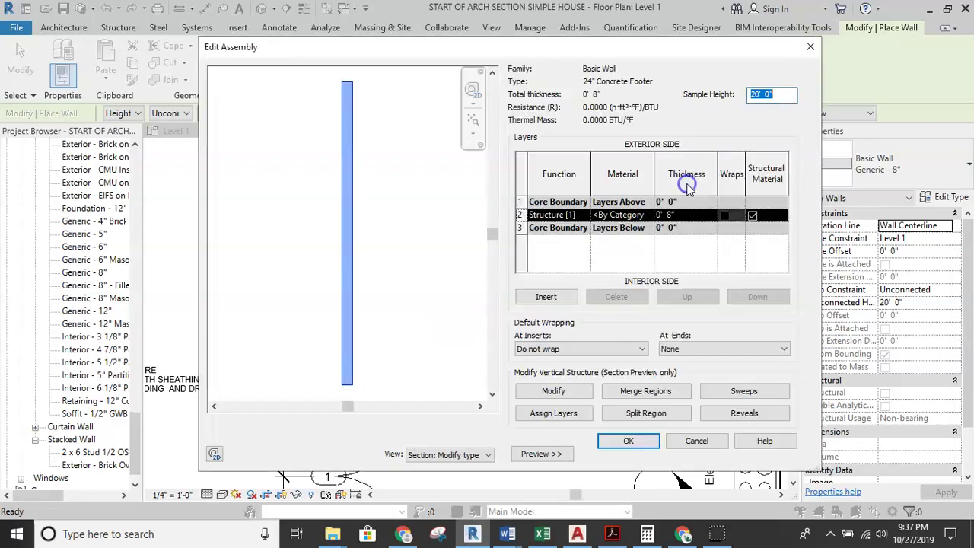
click(670, 213)
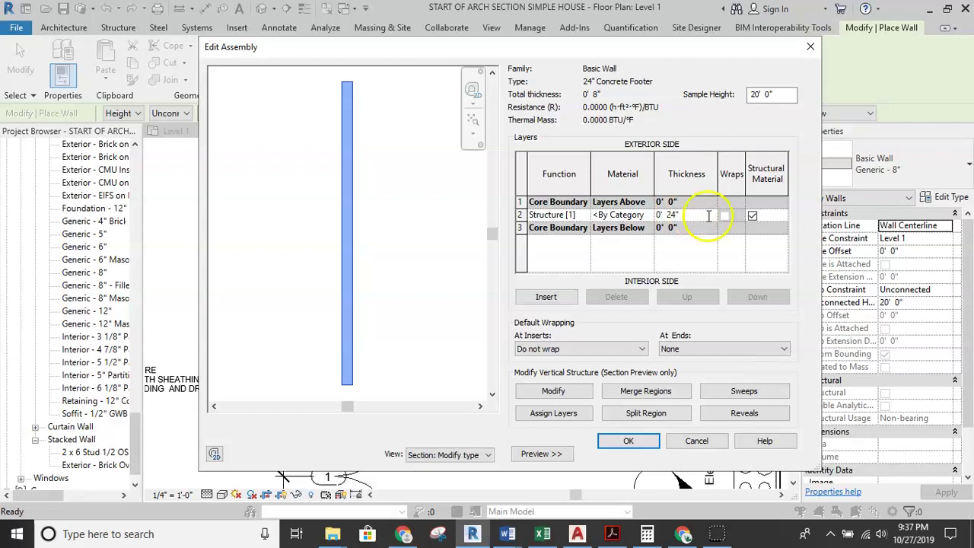
click(784, 93)
text(8)
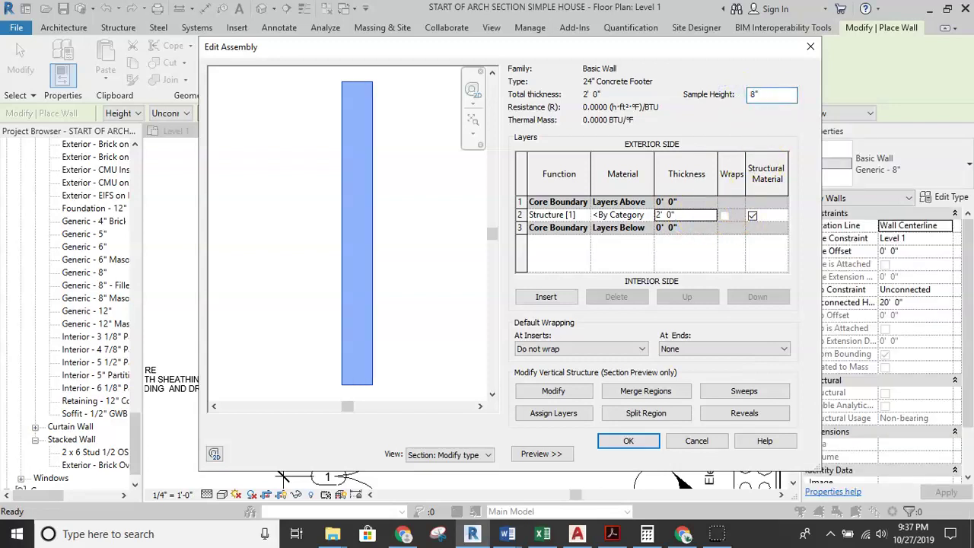
click(633, 215)
scroll(337, 300, up, 5)
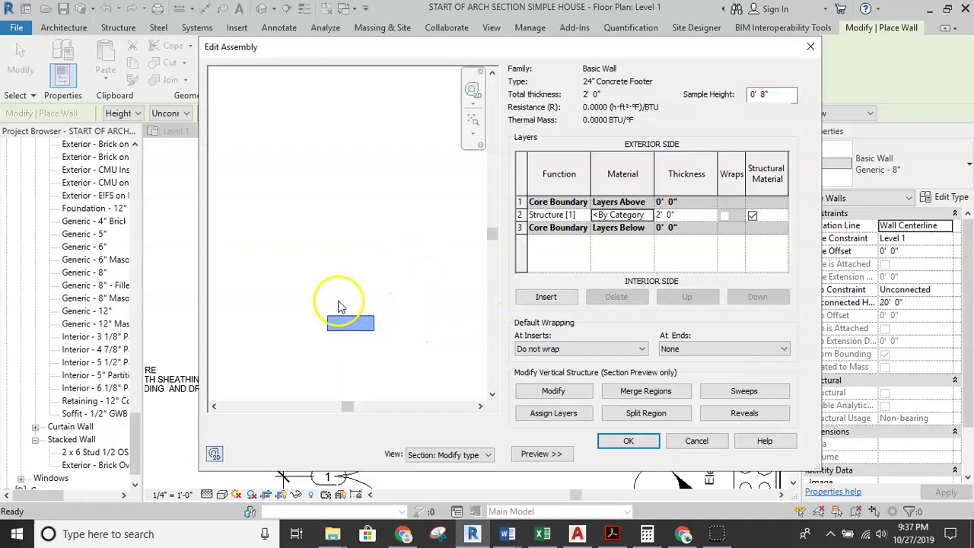
middle_drag(359, 297, 346, 257)
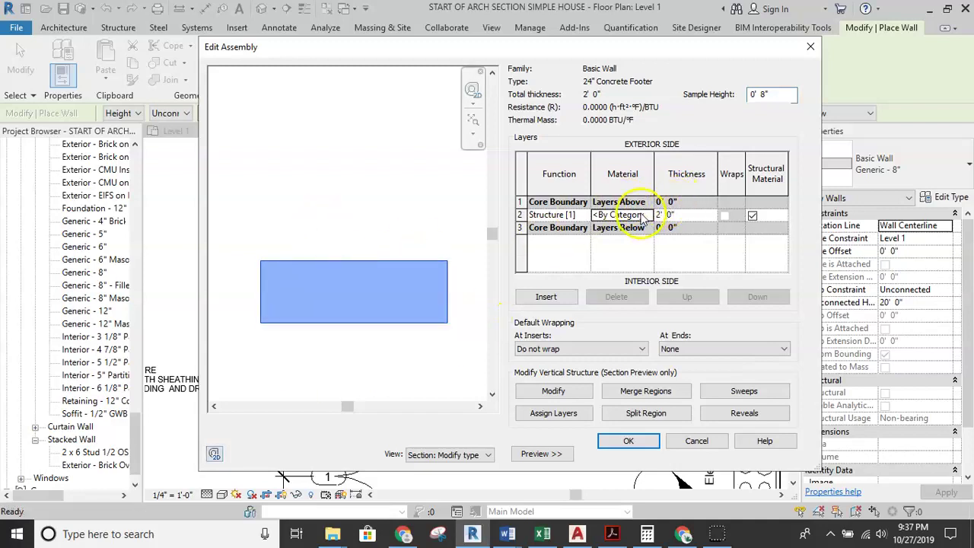
Assign the 24" Concrete - #8 Re Bar material to the footer's structure layer and accept the wall type.
click(649, 215)
click(364, 60)
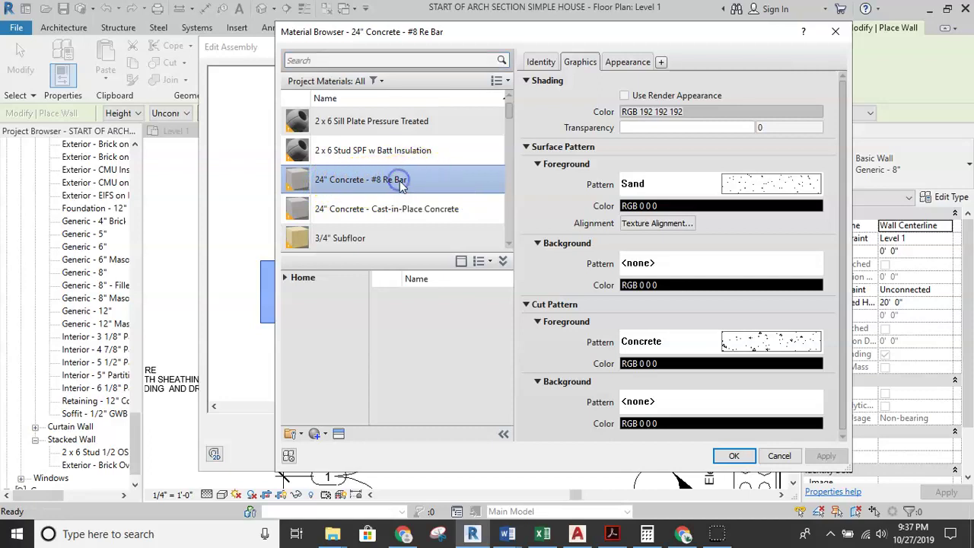
click(541, 62)
click(631, 82)
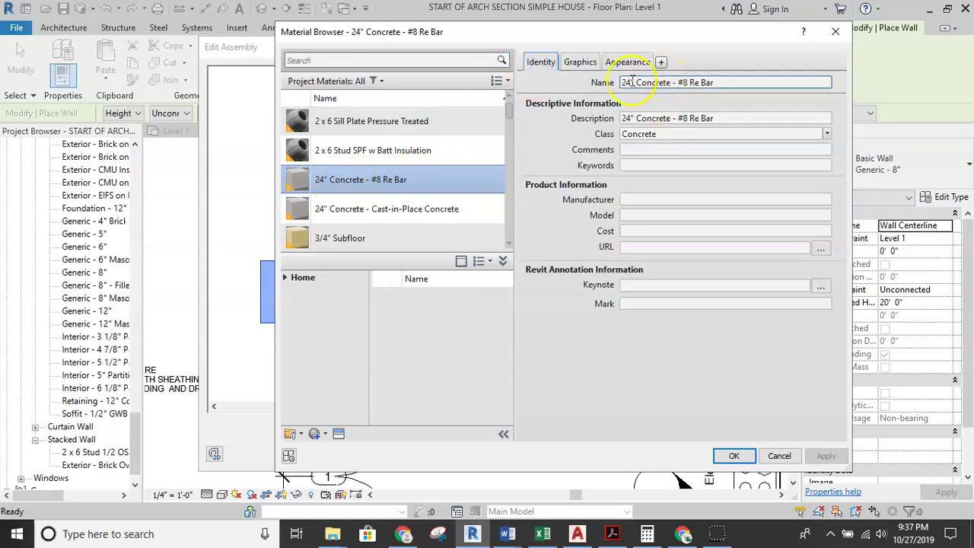
click(688, 119)
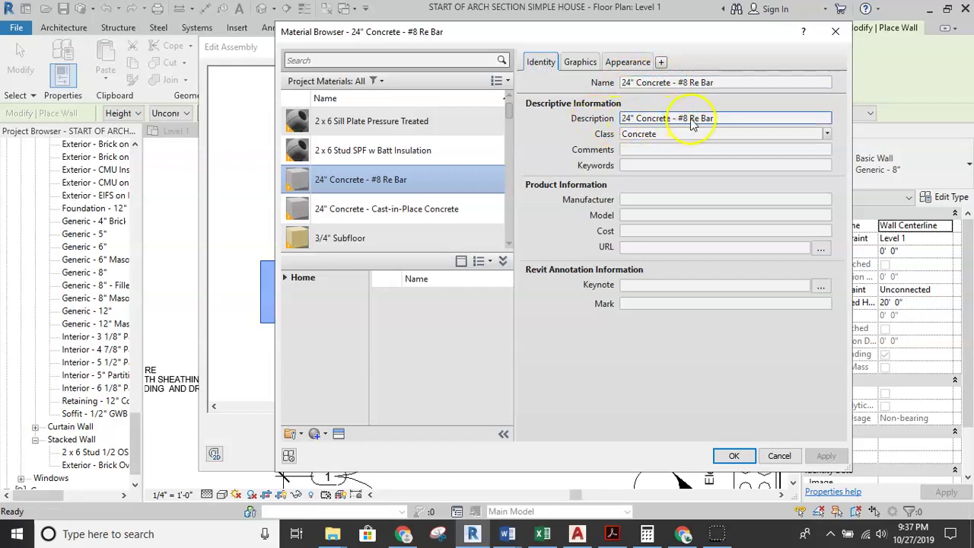
click(753, 455)
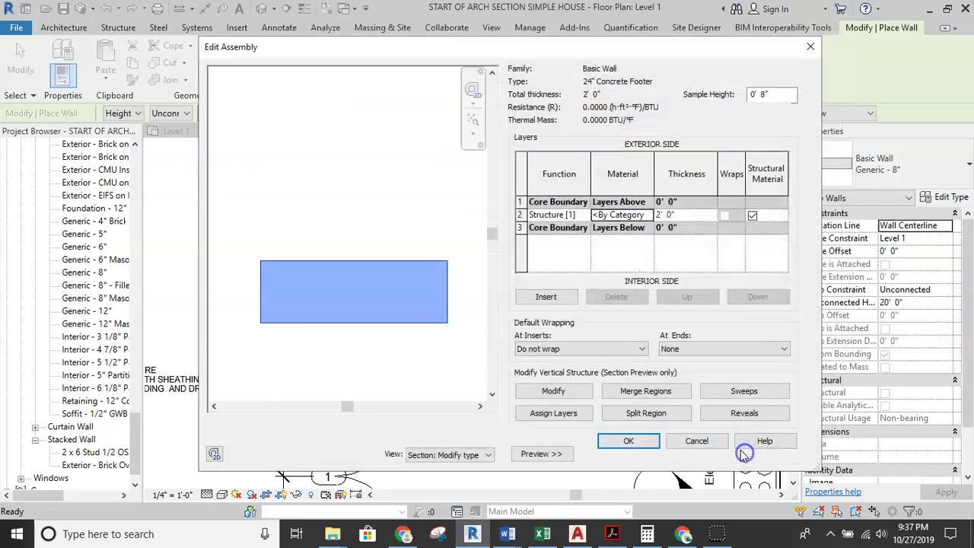
click(635, 448)
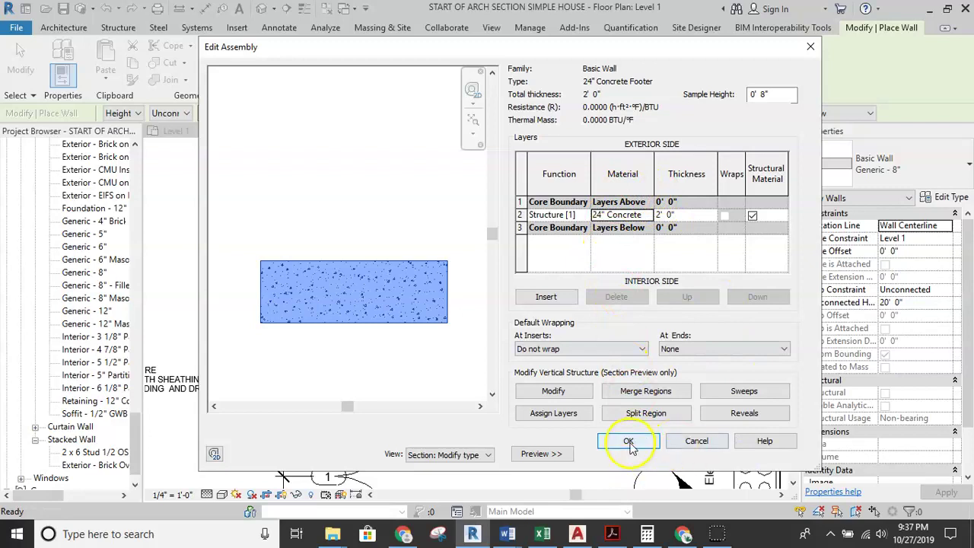
click(634, 451)
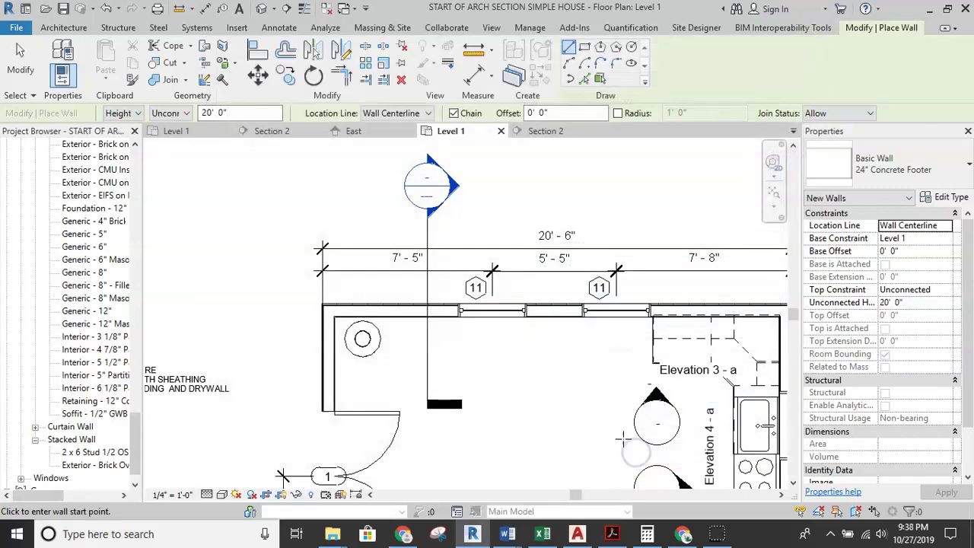
mouse_move(625, 198)
middle_down()
mouse_move(624, 189)
mouse_move(607, 203)
middle_up()
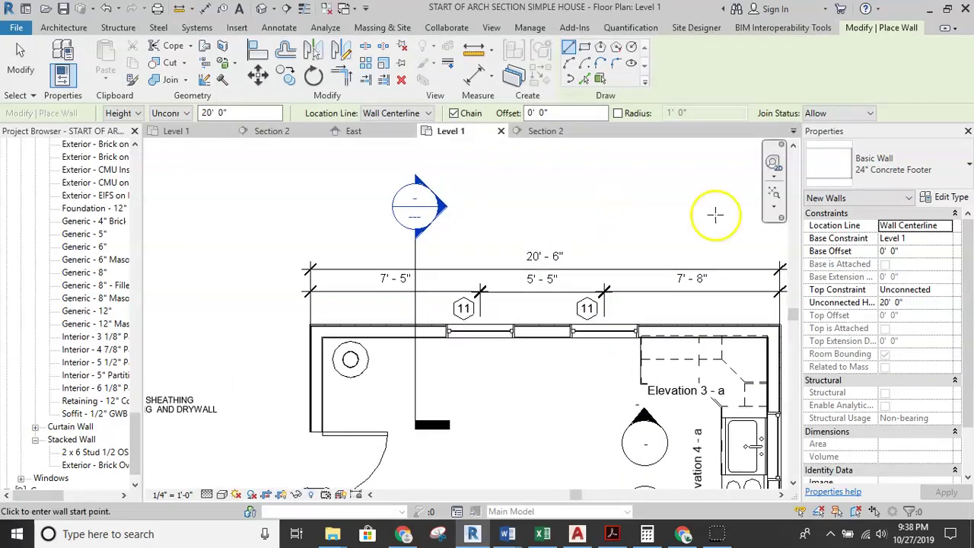
Duplicate the Exterior - Brick Over CMU w Metal Stud stacked wall type as "8x18 CMU with 24" Footer".
click(927, 173)
scroll(838, 281, down, 6)
scroll(855, 281, down, 5)
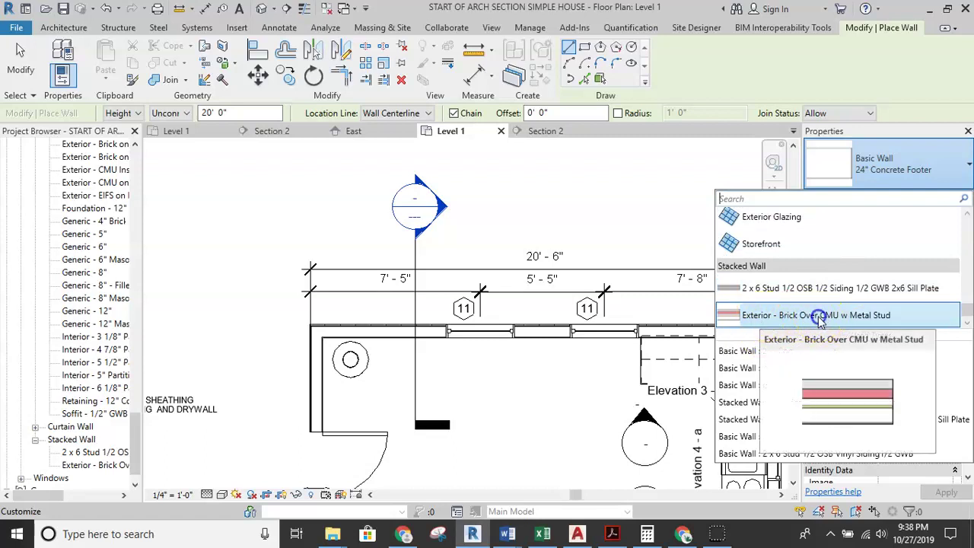
click(761, 317)
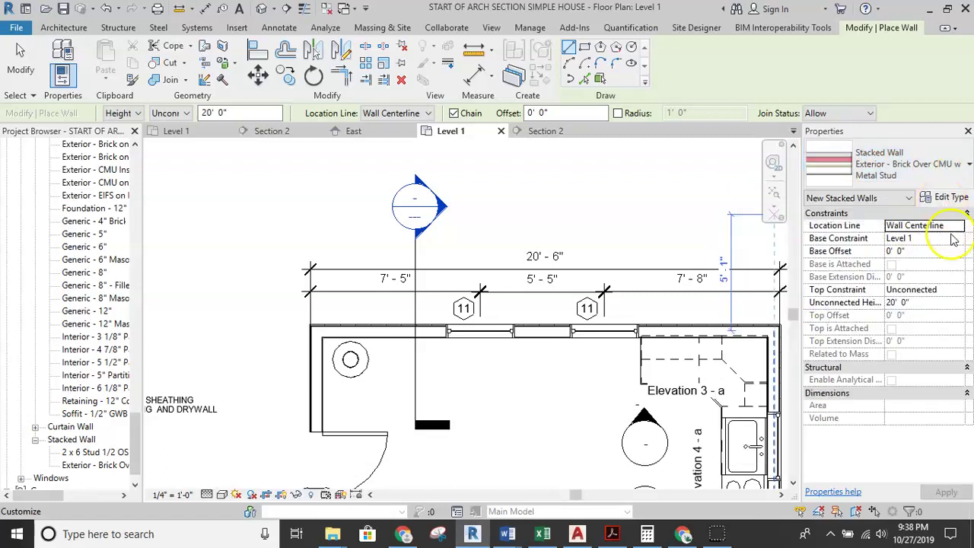
click(952, 198)
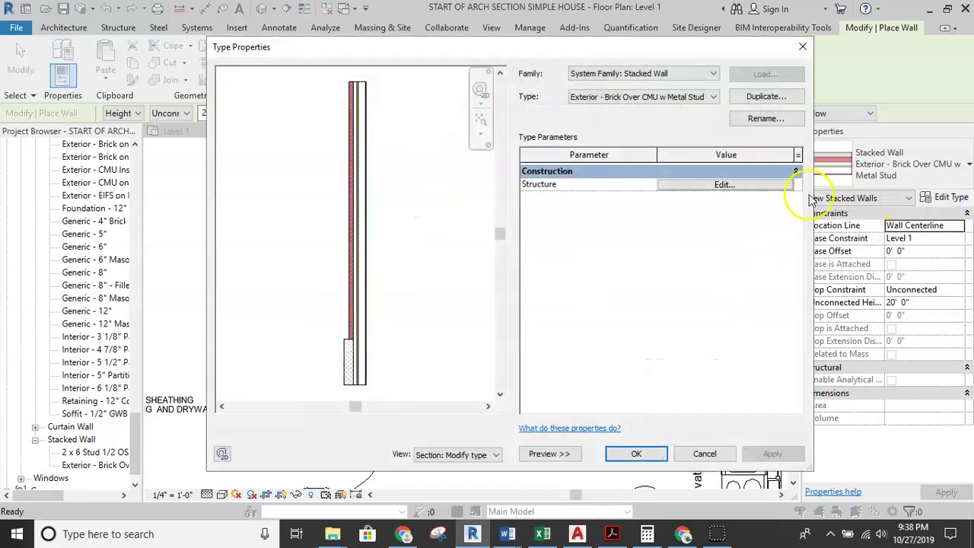
click(764, 97)
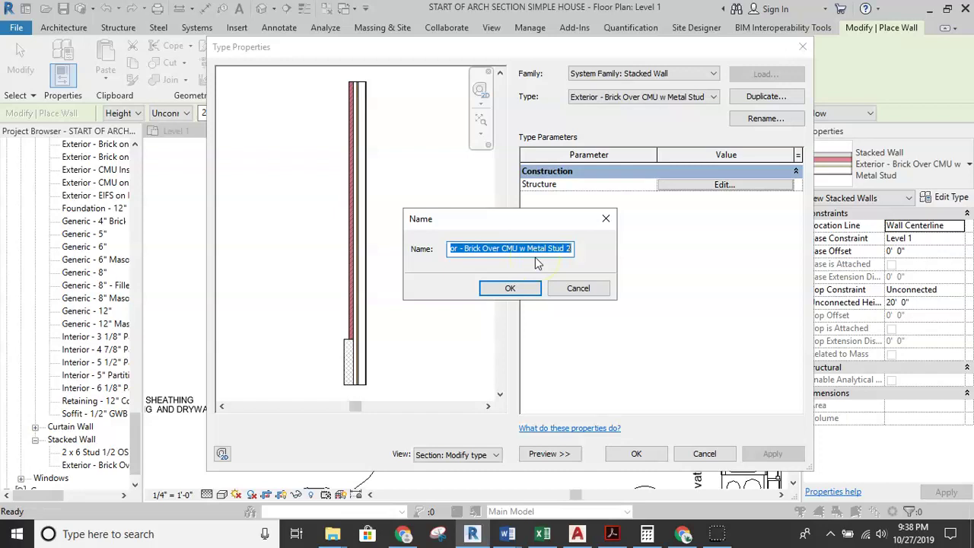
text(8x18 CMU with 24" Footer)
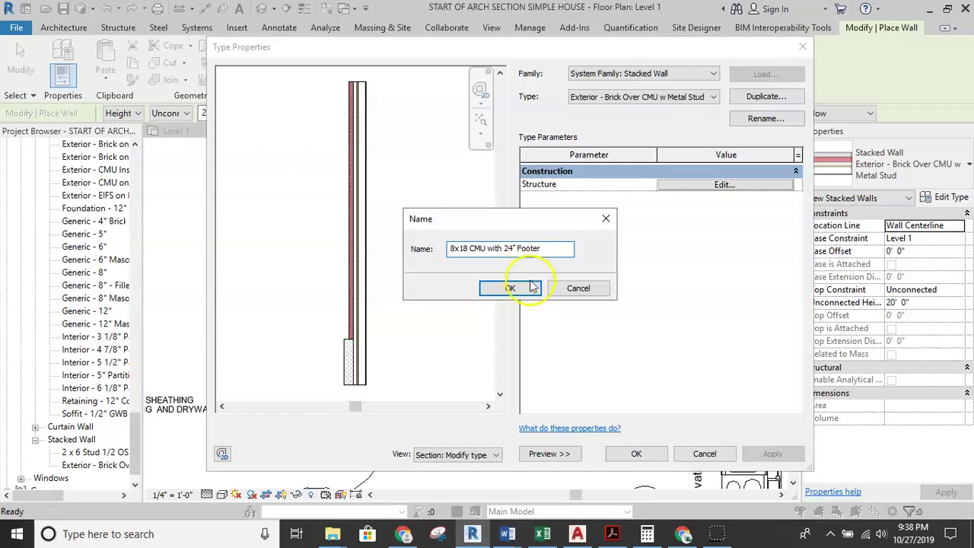
click(510, 287)
Edit the stacked wall's structure and assign the 8 x16 CMU Wall type to the top row.
click(676, 185)
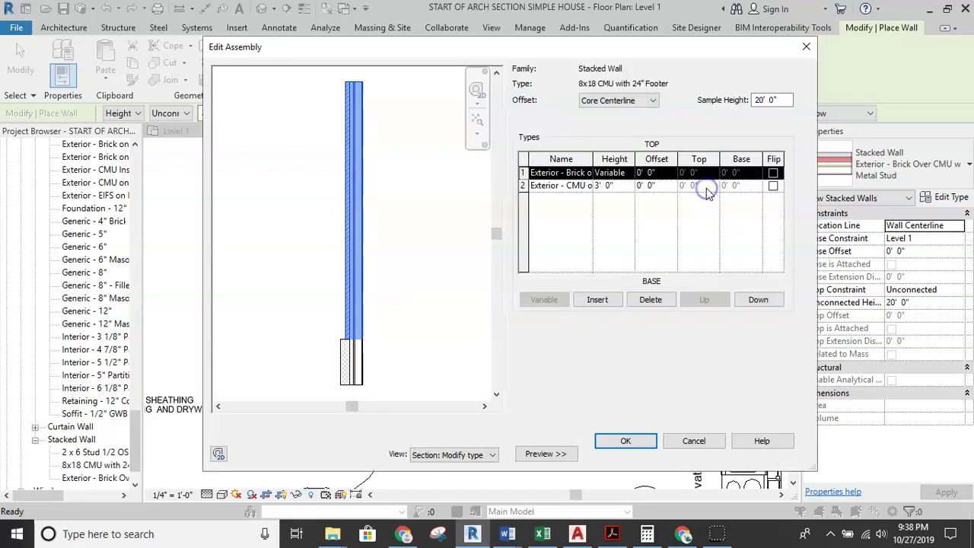
click(563, 173)
click(587, 173)
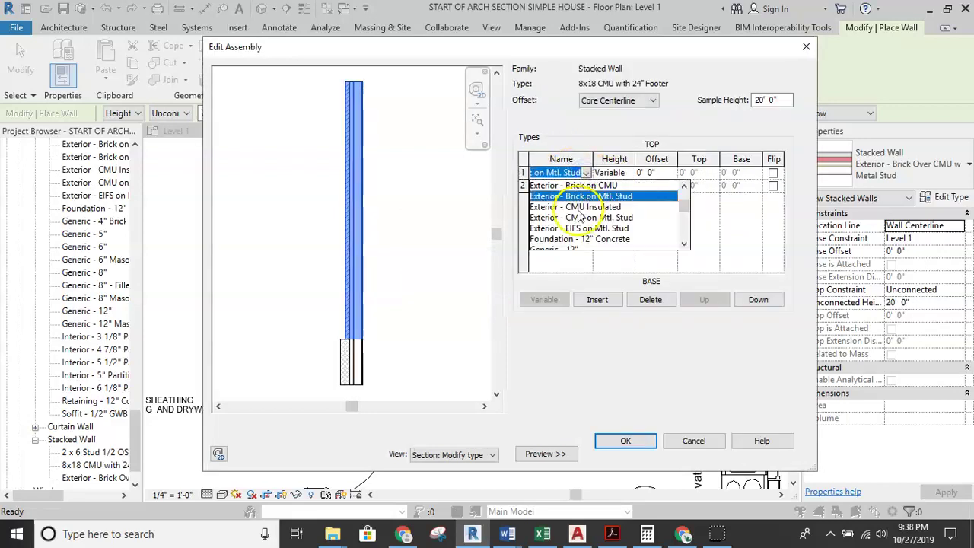
scroll(580, 217, up, 2)
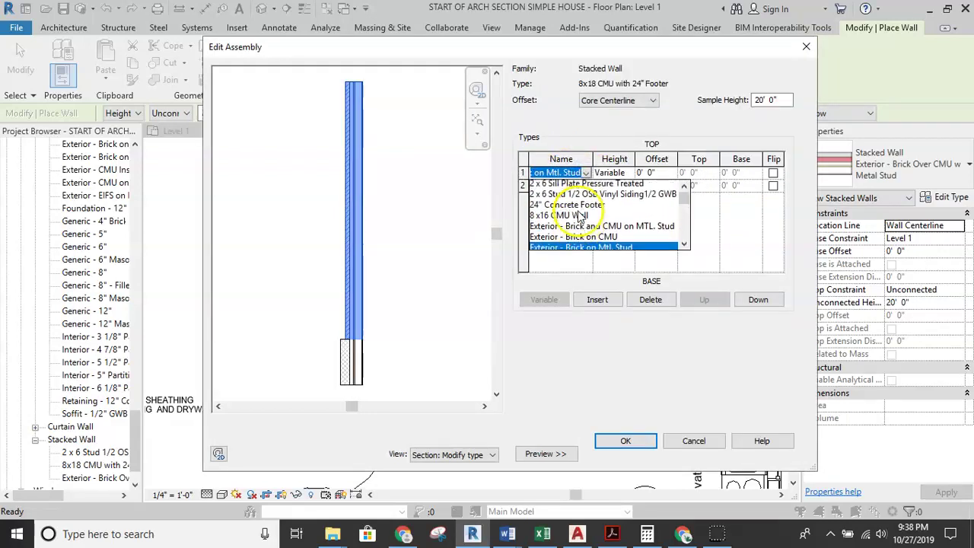
click(536, 218)
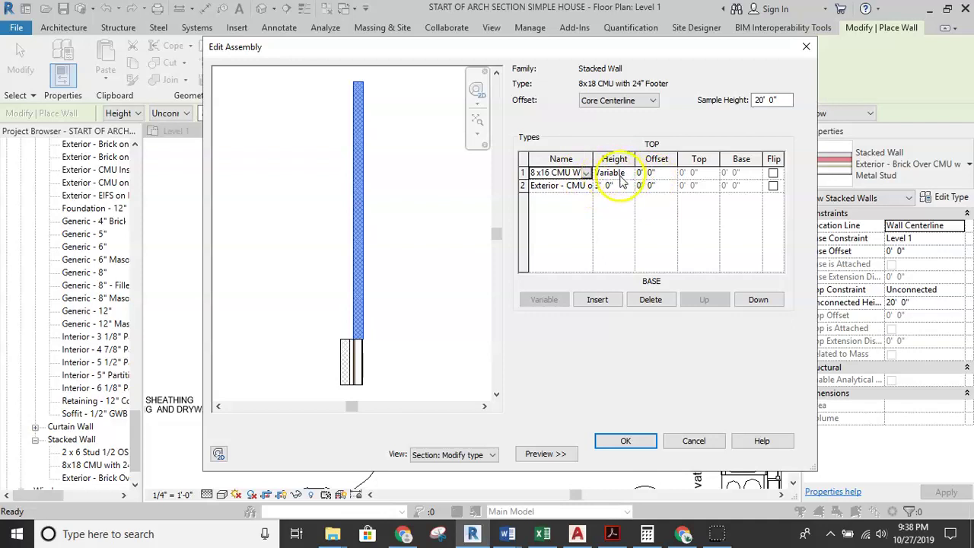
Assign the 24" Concrete Footer type to the base row of the assembly and set its height to 8".
click(560, 186)
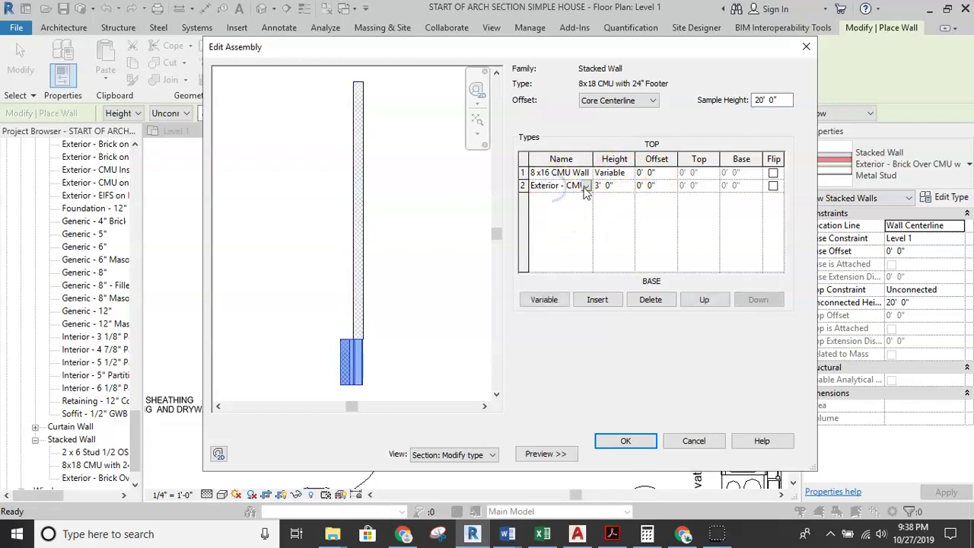
click(586, 186)
scroll(593, 217, down, 1)
scroll(593, 217, up, 2)
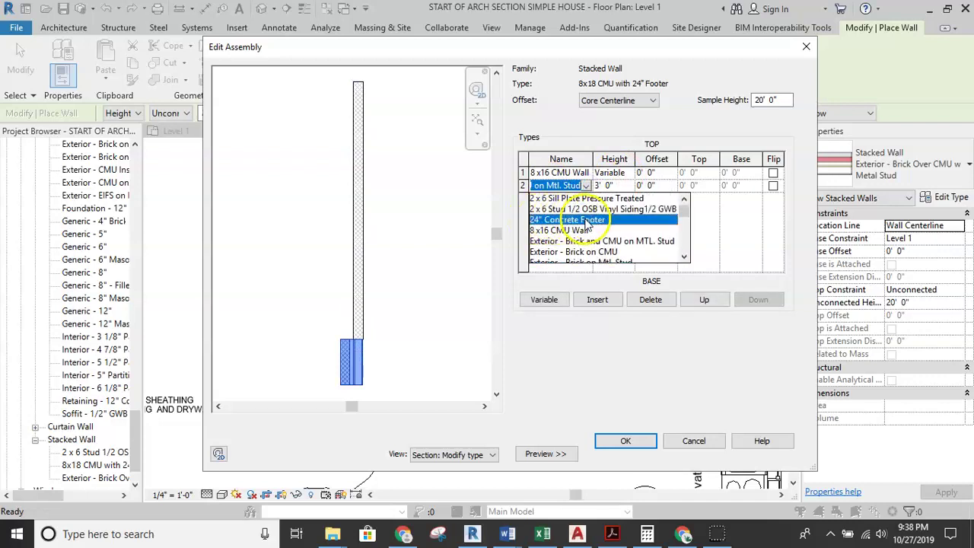
click(563, 219)
click(621, 186)
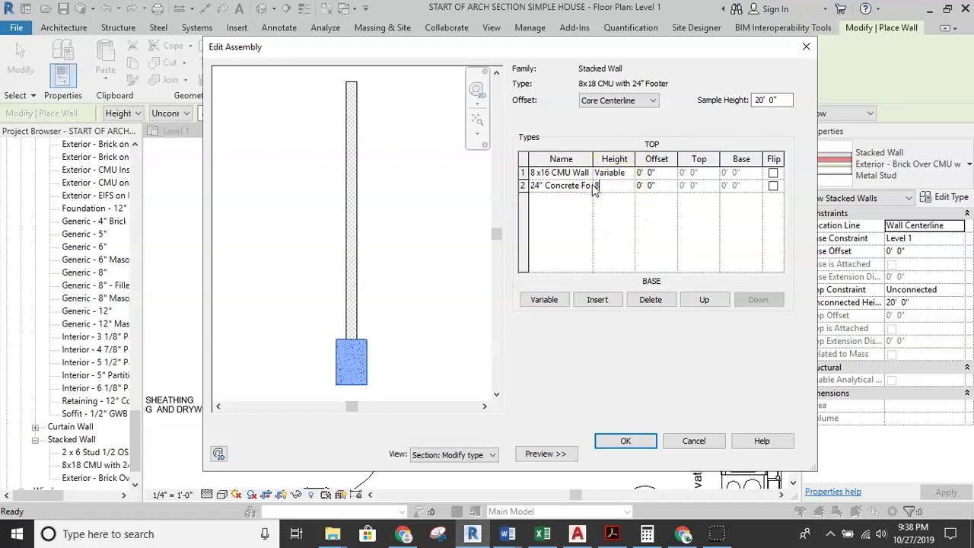
text(8")
click(611, 209)
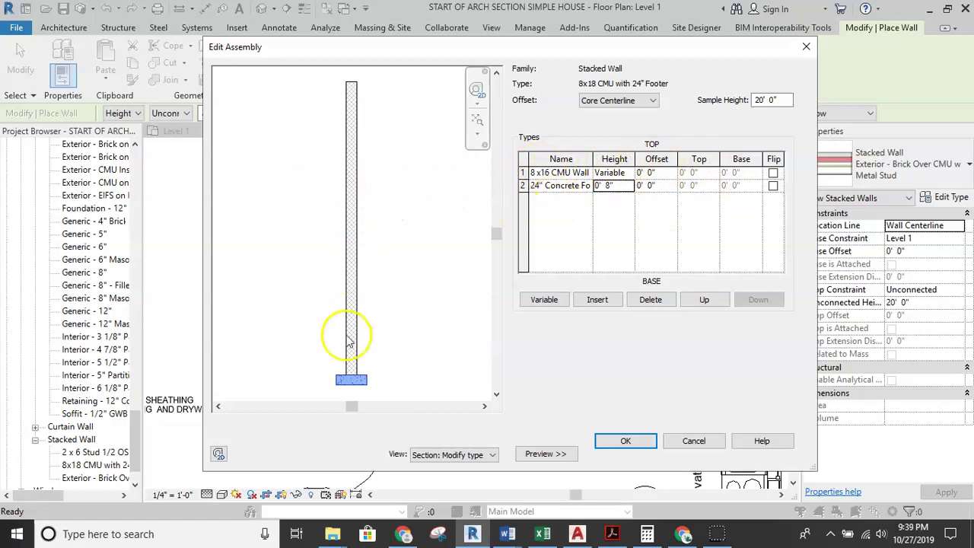
Set the stacked wall assembly's sample height to 1' 8" and accept the assembly and type properties.
scroll(352, 381, up, 3)
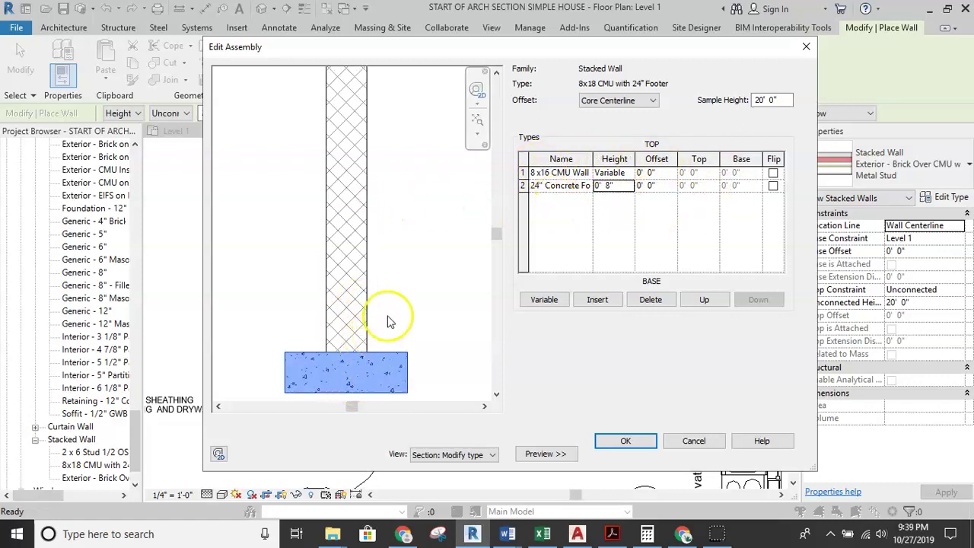
scroll(388, 322, down, 3)
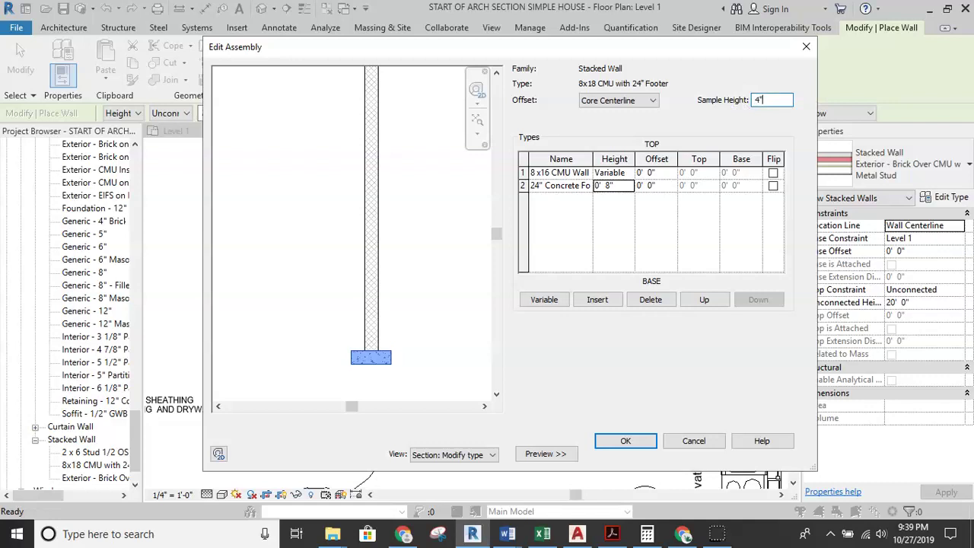
click(370, 348)
scroll(370, 351, up, 3)
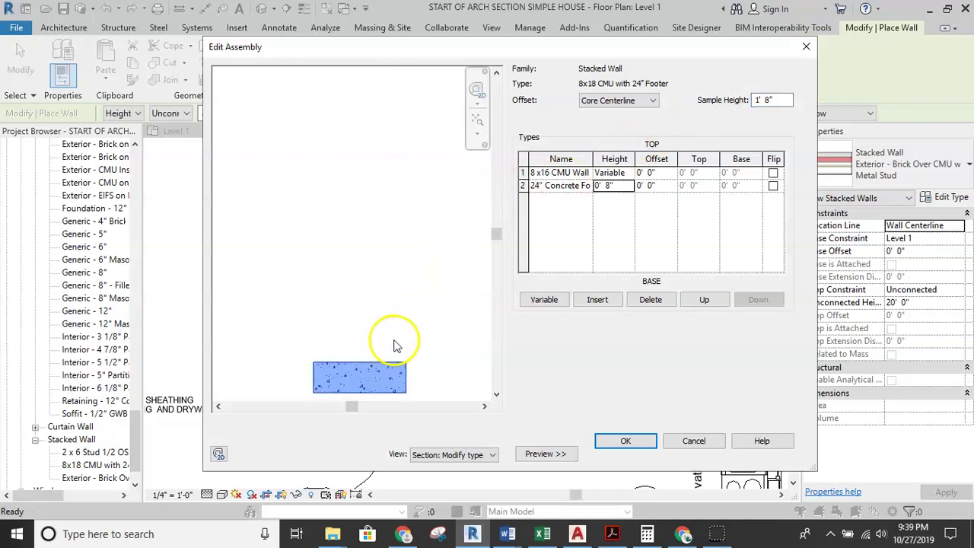
middle_drag(398, 341, 391, 247)
scroll(398, 227, up, 2)
click(785, 100)
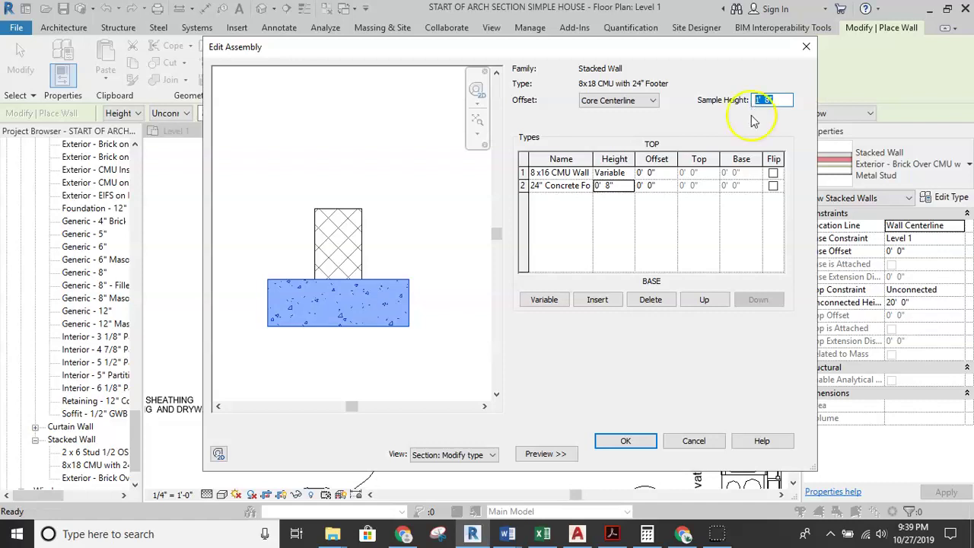
click(602, 186)
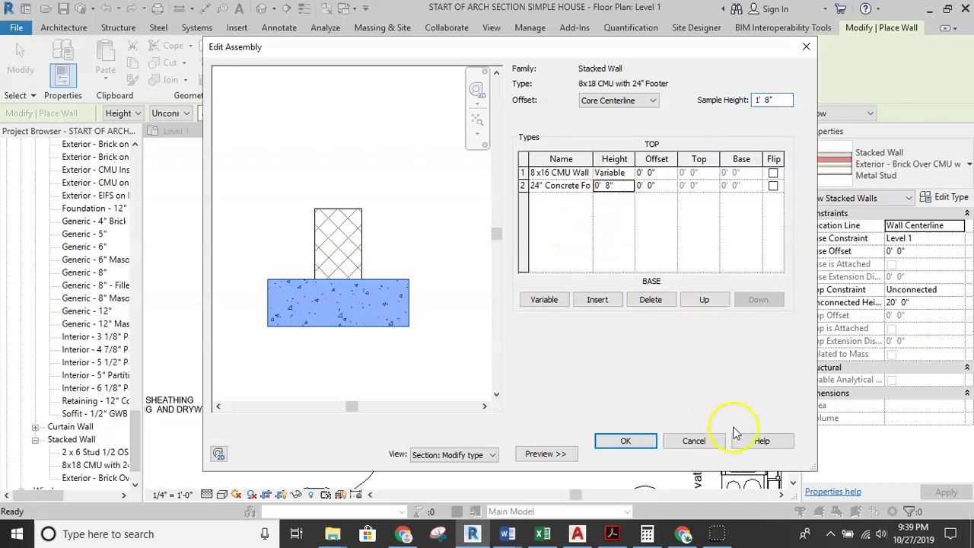
click(626, 441)
click(639, 454)
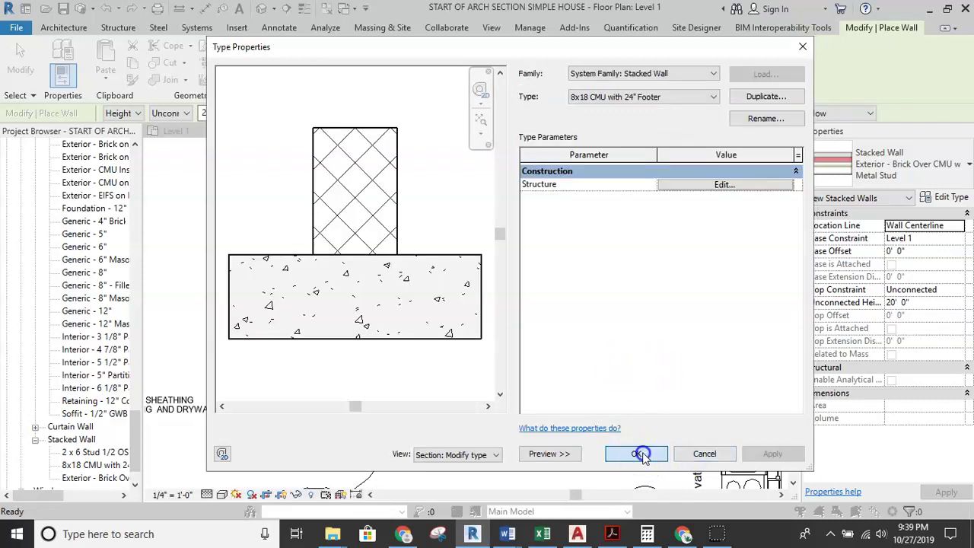
Reopen the 8x18 CMU with 24" Footer type's structure and set the assembly offset reference to Core Face: Exterior.
scroll(372, 231, up, 4)
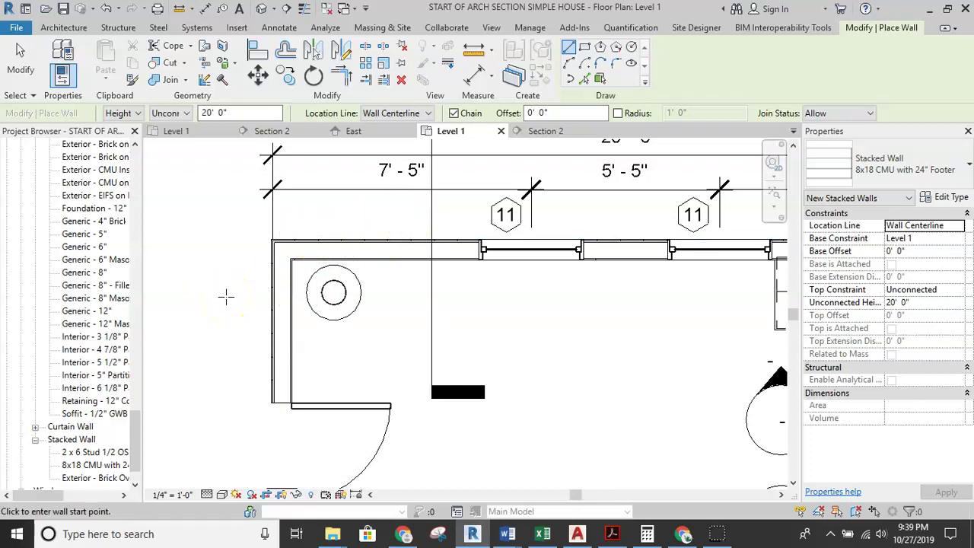
scroll(270, 251, up, 5)
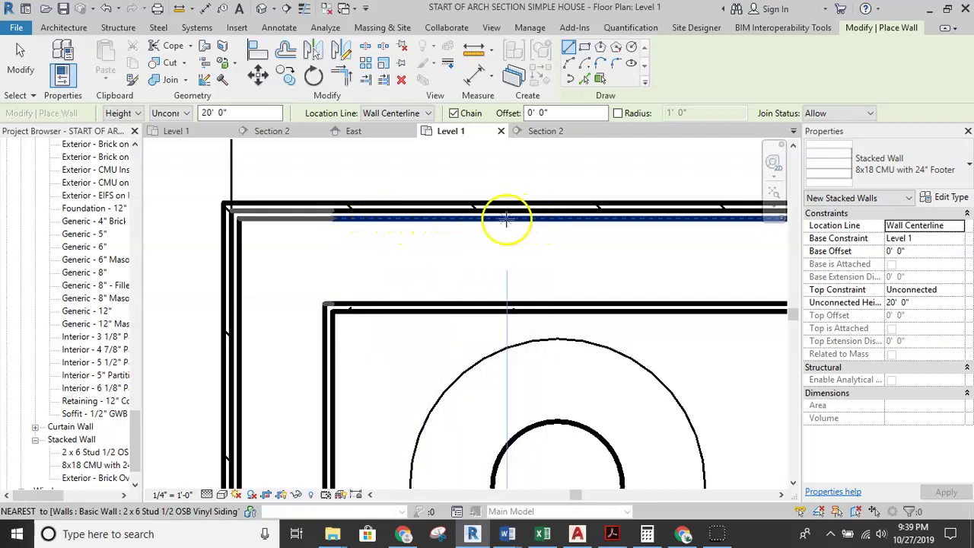
scroll(348, 218, up, 2)
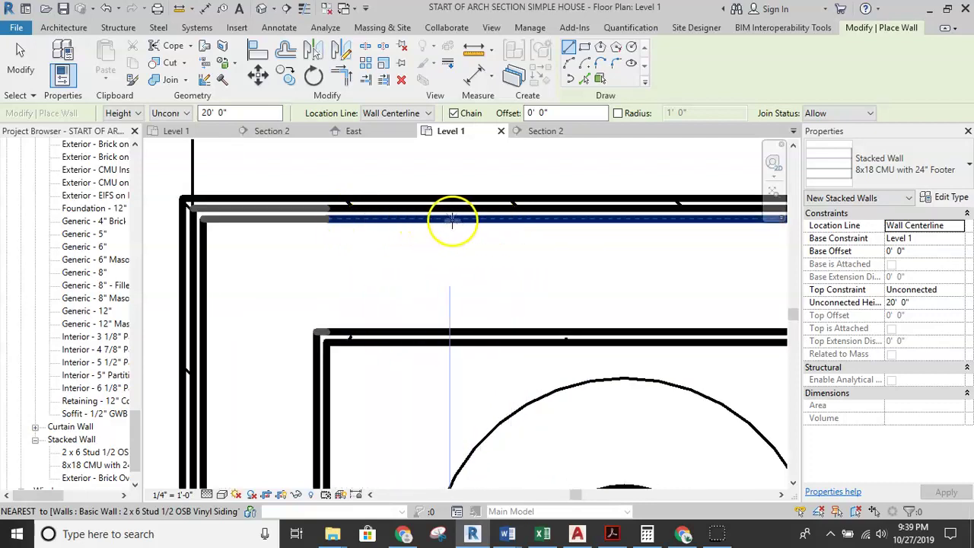
scroll(452, 221, down, 3)
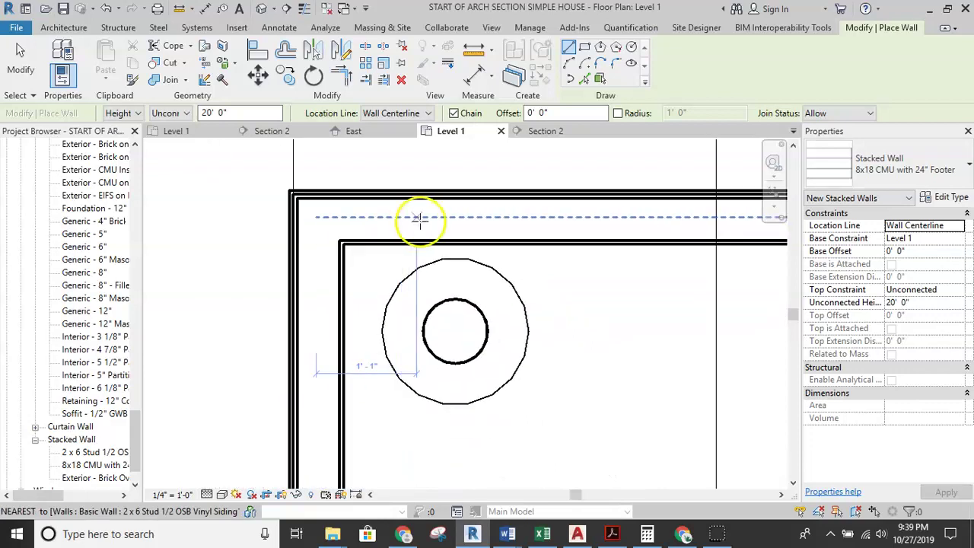
click(907, 168)
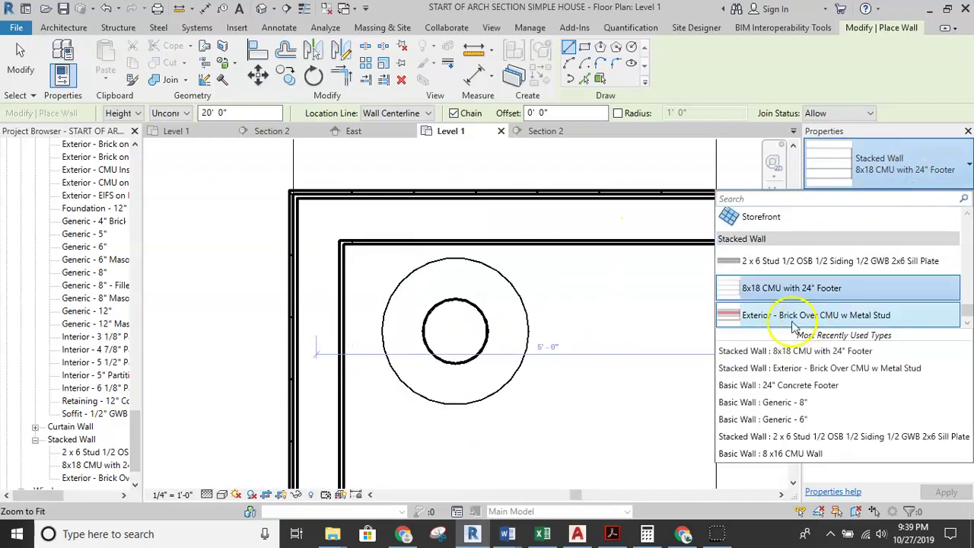
click(792, 288)
click(950, 197)
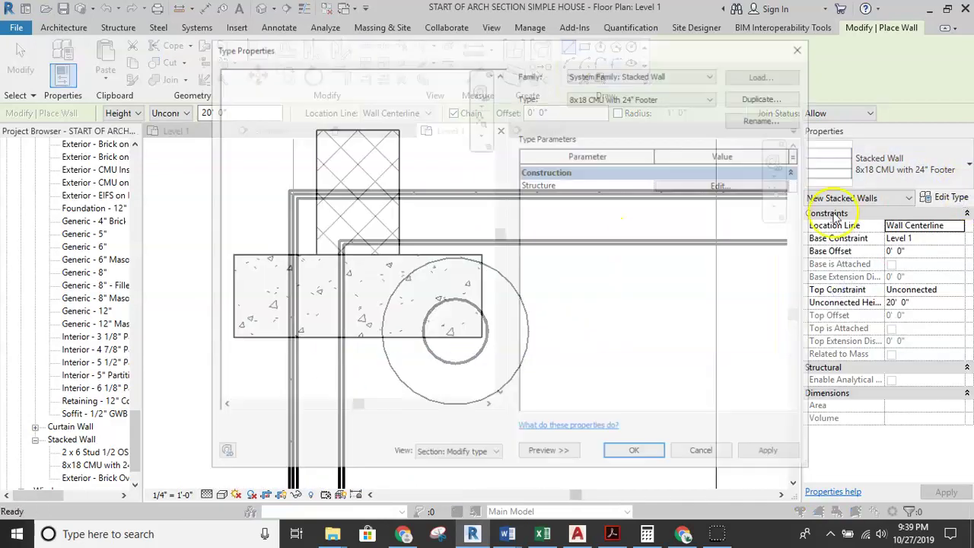
click(720, 186)
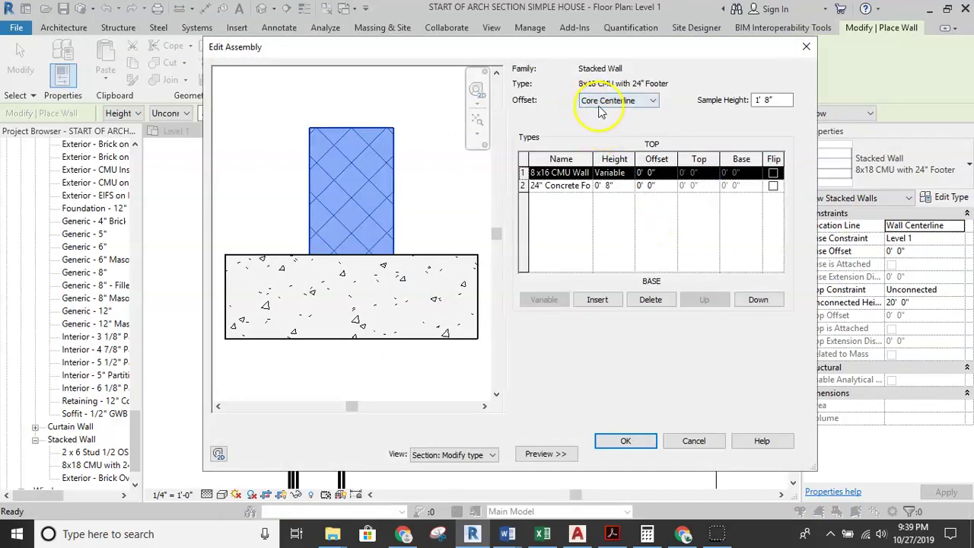
click(647, 103)
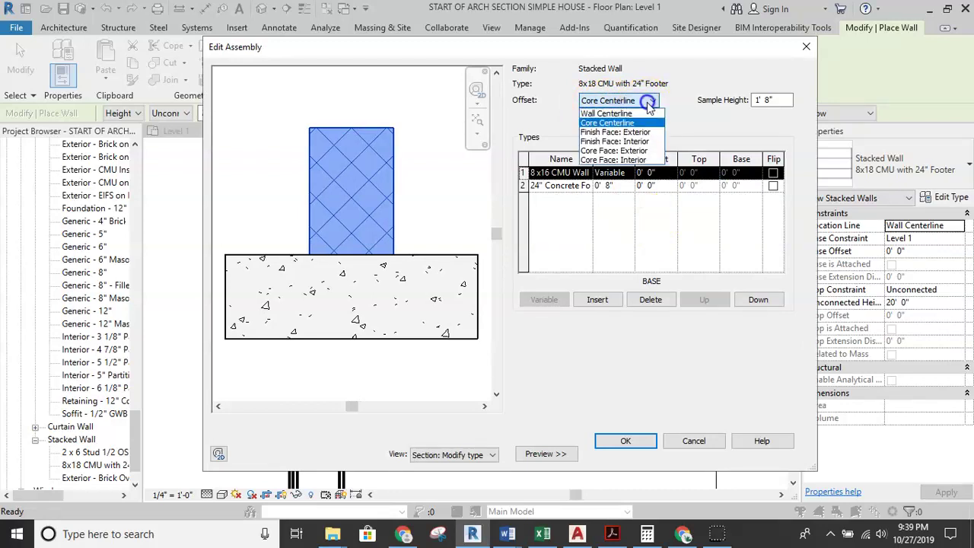
click(622, 151)
scroll(365, 211, down, 2)
scroll(380, 207, down, 2)
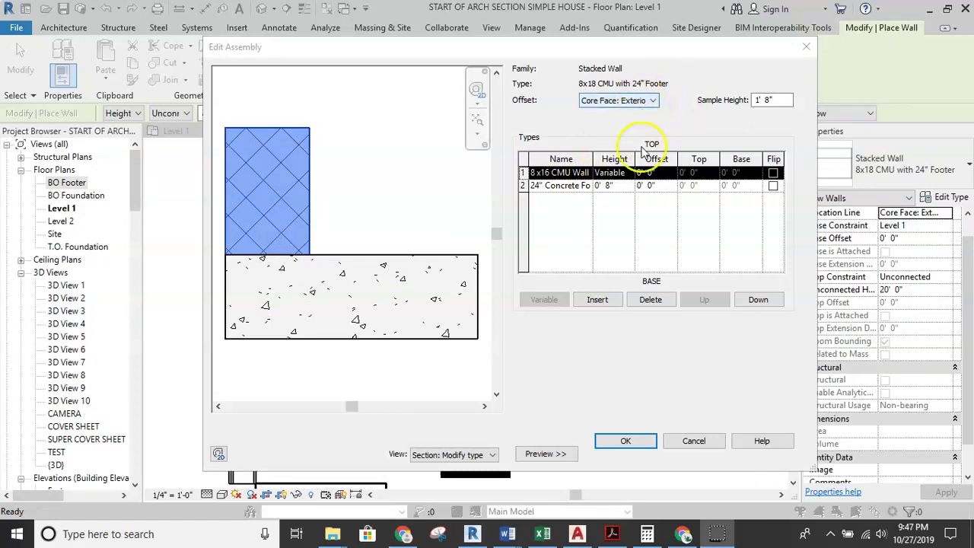
Set the 24" Concrete Footer row's offset to 8" and accept the assembly and type properties.
click(648, 186)
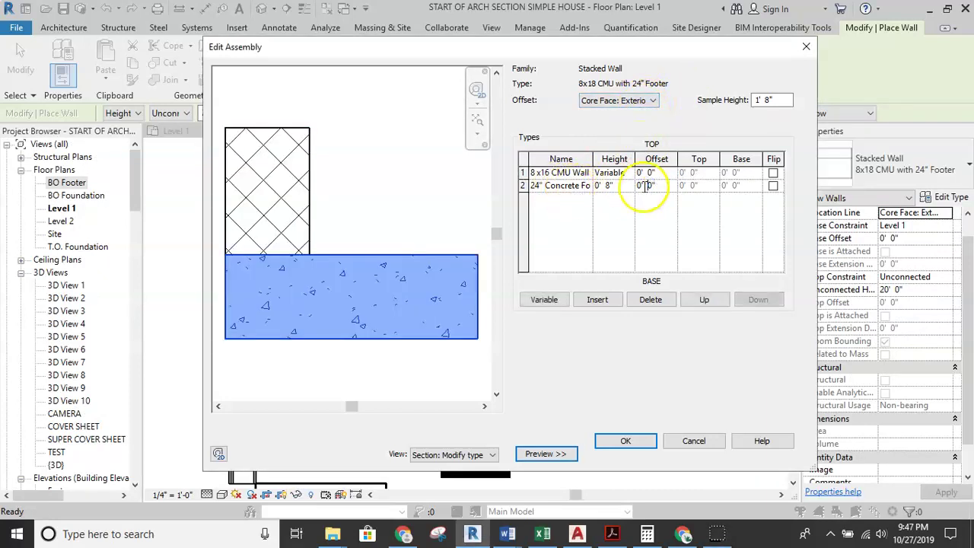
click(652, 185)
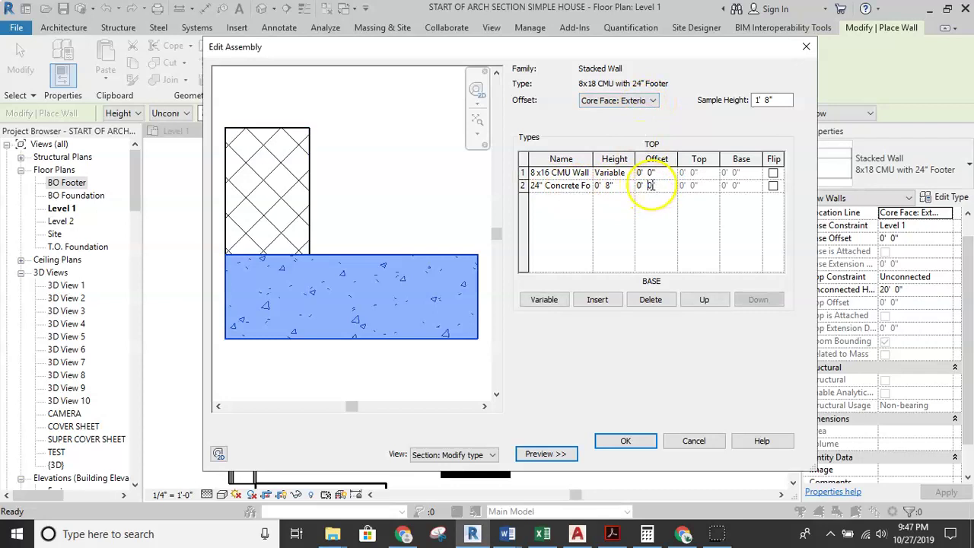
double_click(651, 185)
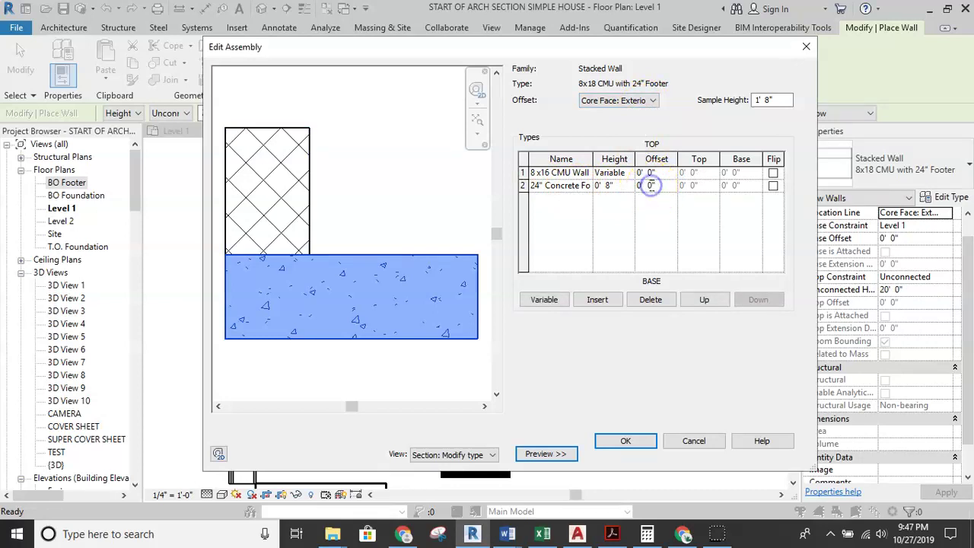
click(626, 202)
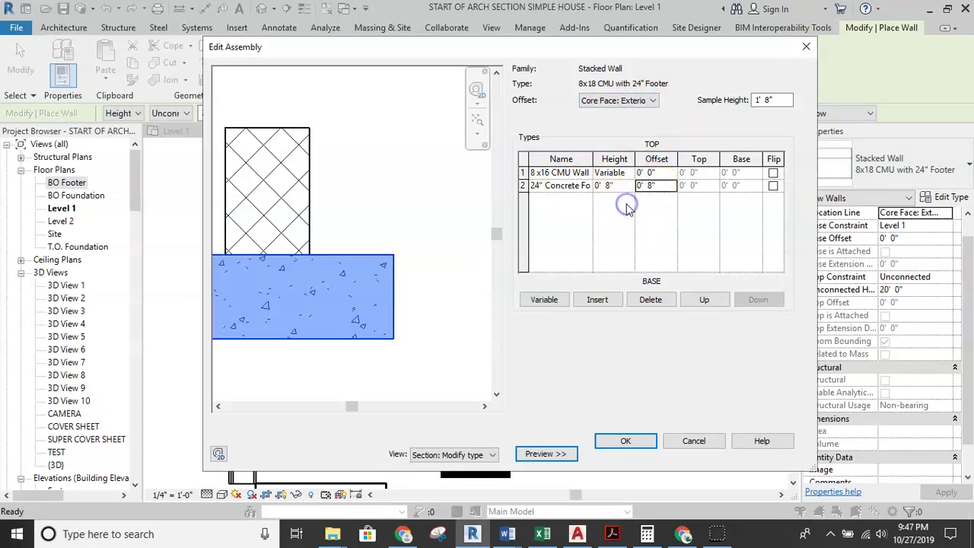
click(467, 199)
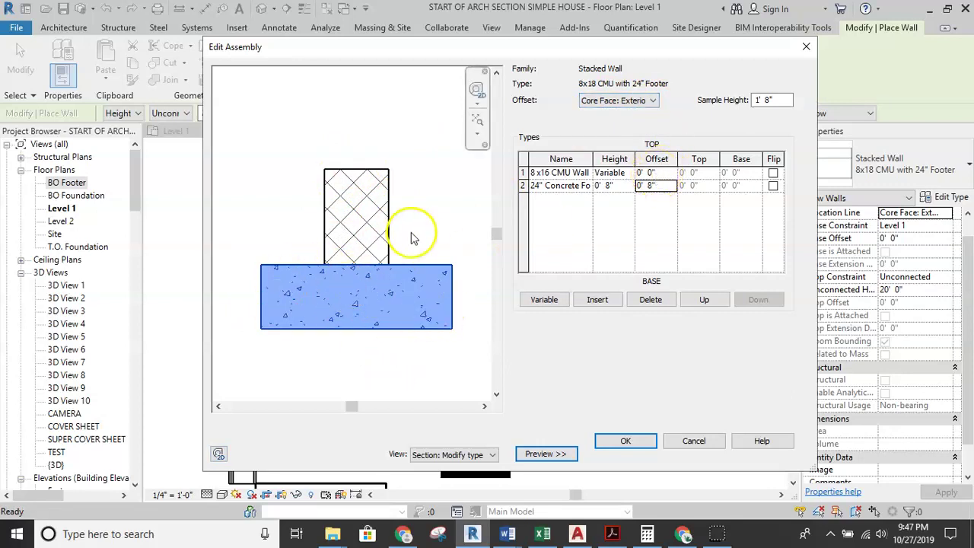
click(617, 440)
click(637, 455)
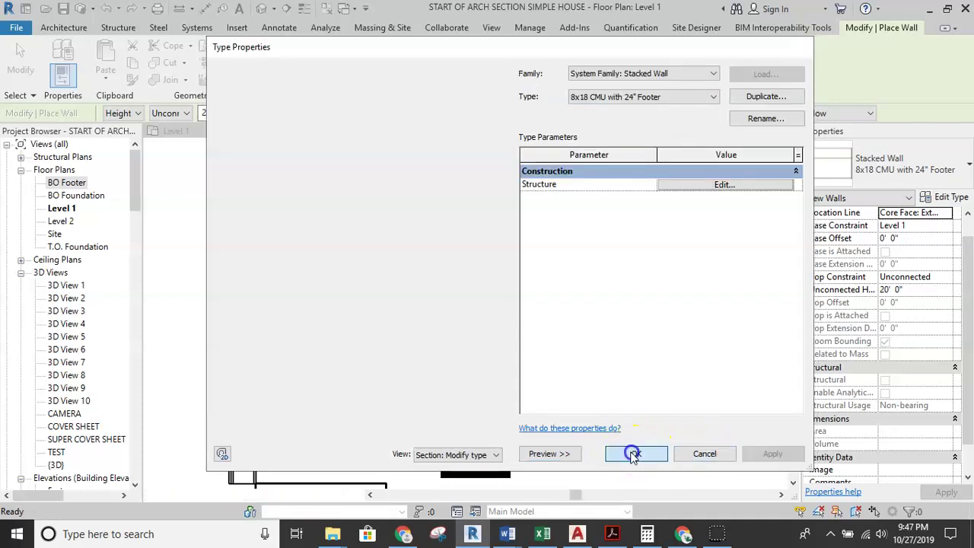
scroll(305, 270, up, 3)
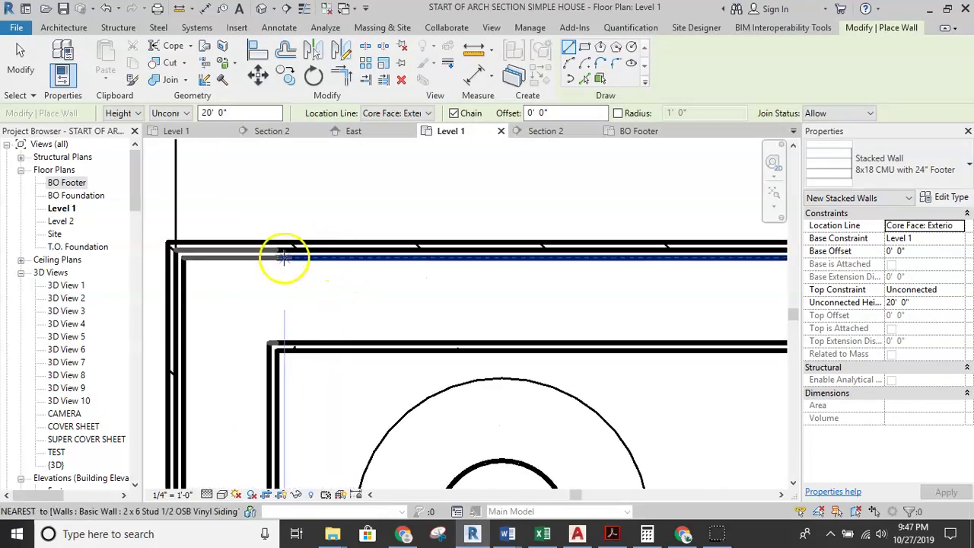
Open the BO Footer floor plan and set its detail level to Fine.
scroll(467, 215, down, 2)
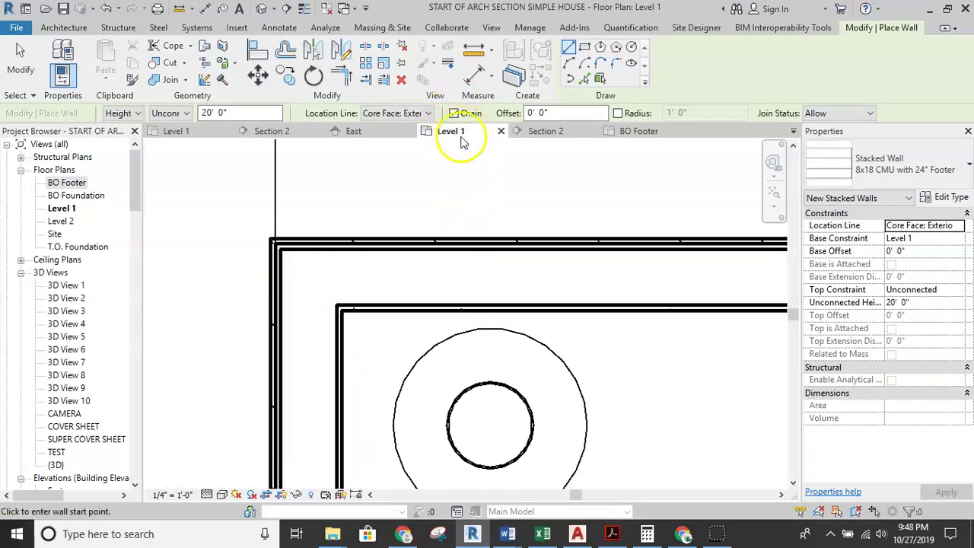
middle_drag(504, 197, 455, 237)
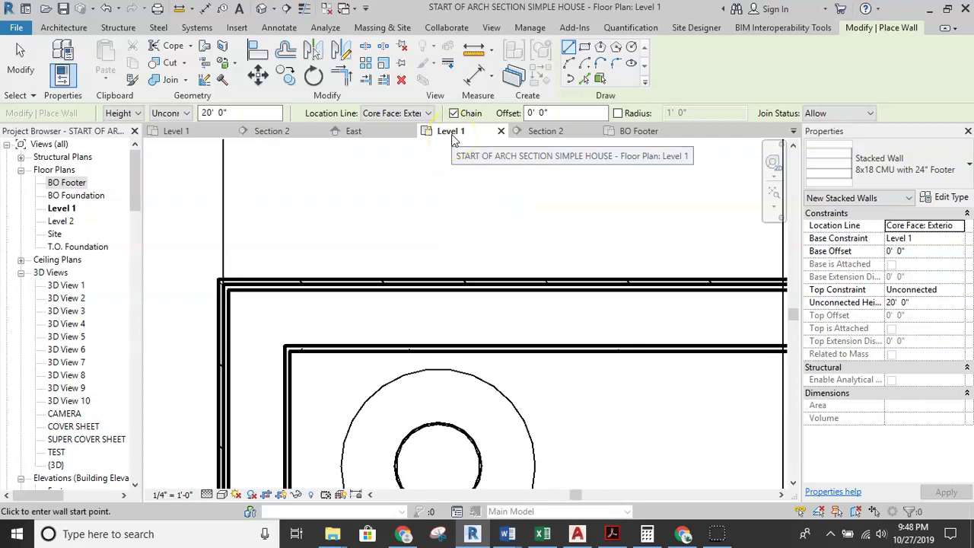
double_click(66, 183)
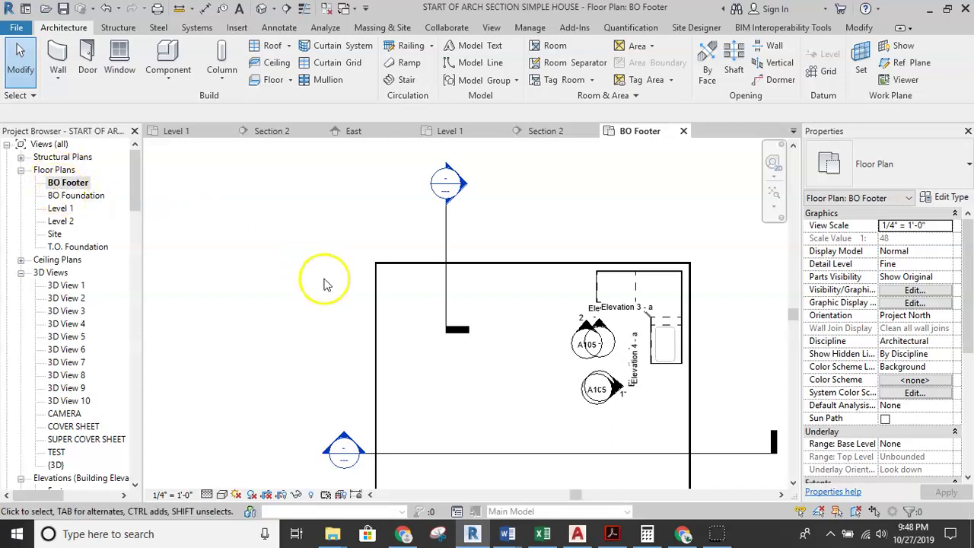
scroll(395, 276, up, 1)
middle_drag(405, 305, 370, 224)
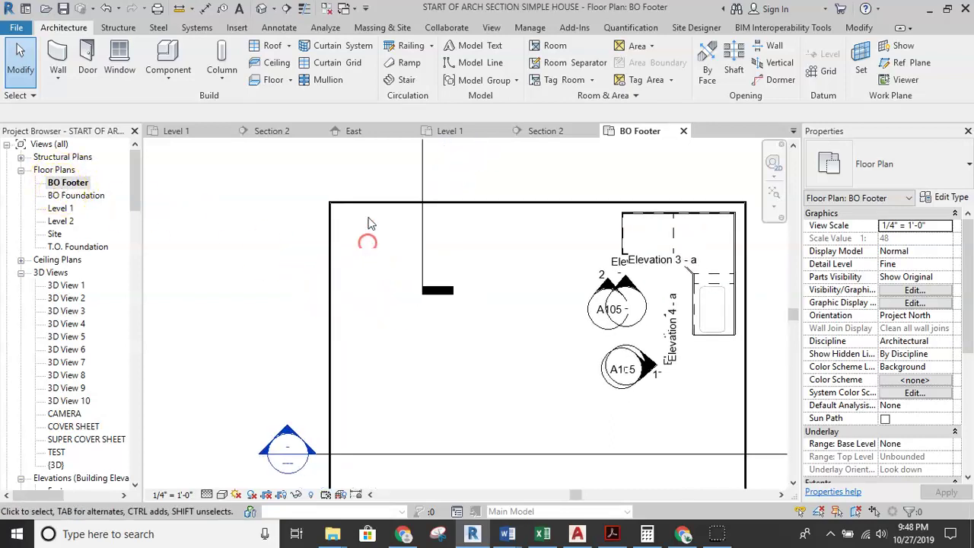
click(208, 494)
click(221, 482)
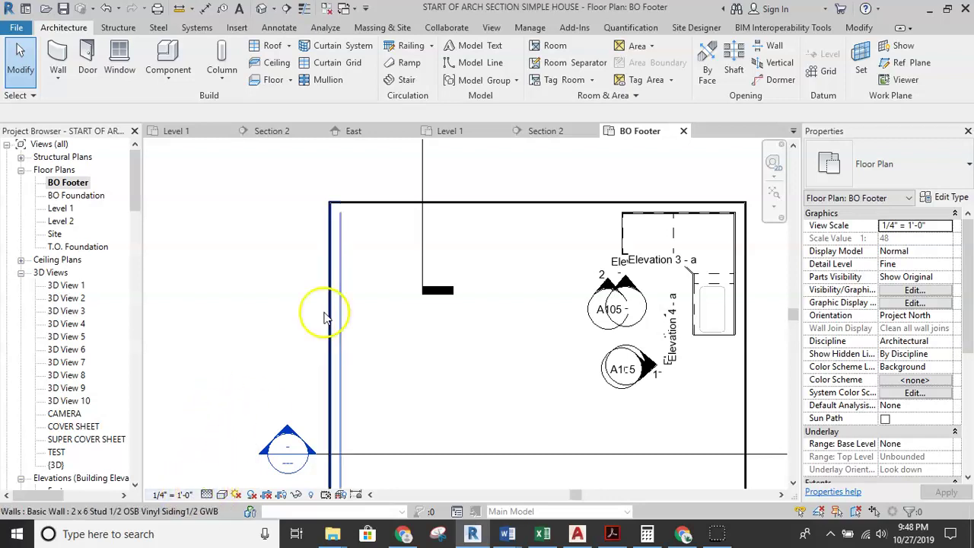
Compare the wall corner in the BO Footer floor plan with the foundation and footer levels in Section 2.
scroll(329, 207, up, 1)
scroll(331, 211, up, 4)
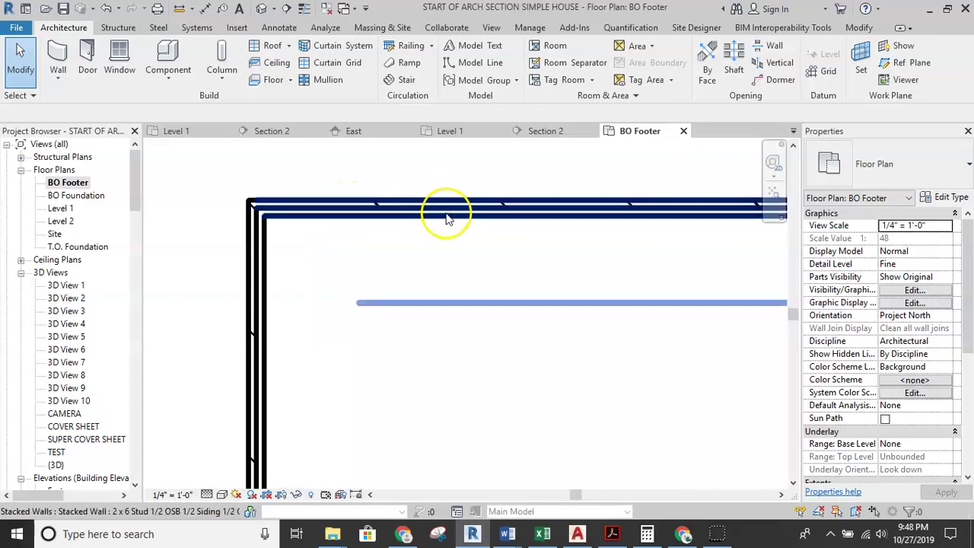
scroll(448, 213, down, 3)
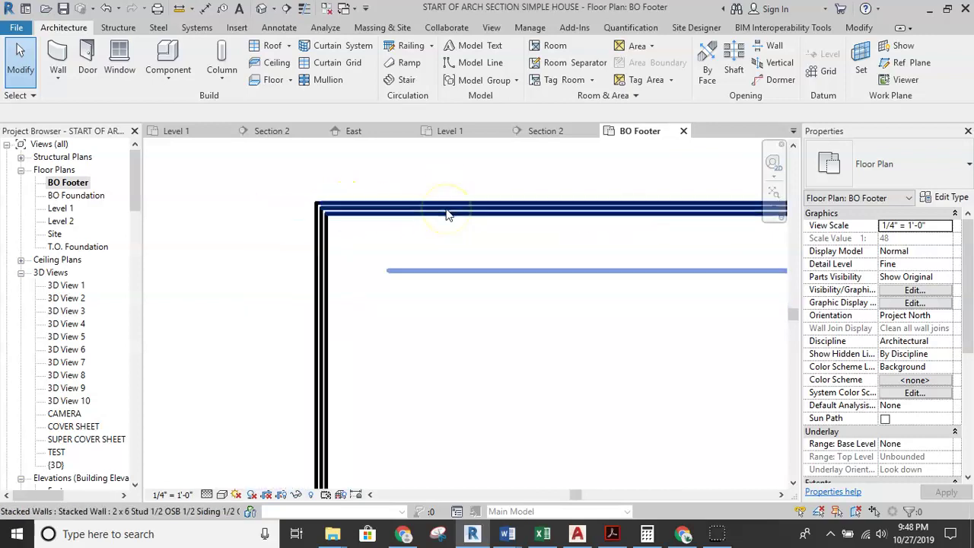
middle_drag(447, 213, 383, 241)
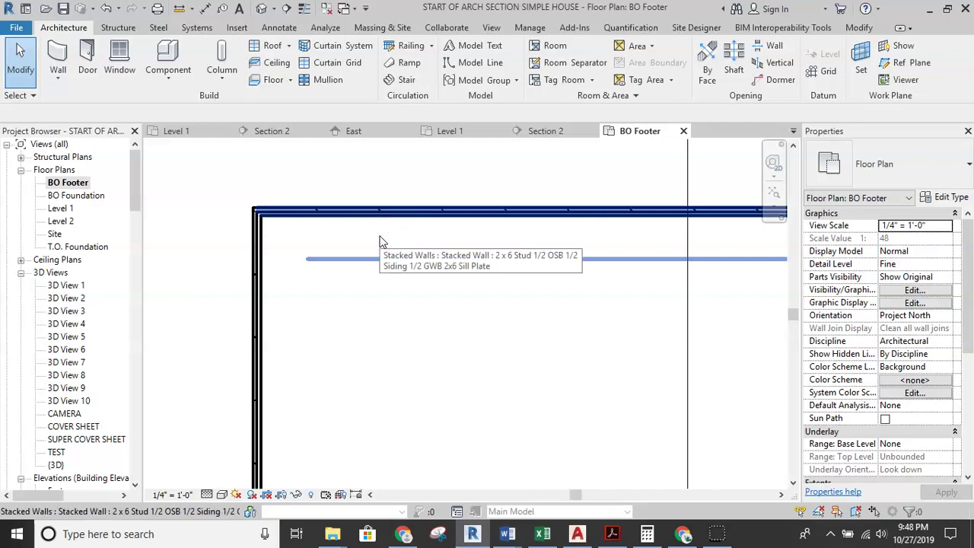
click(548, 131)
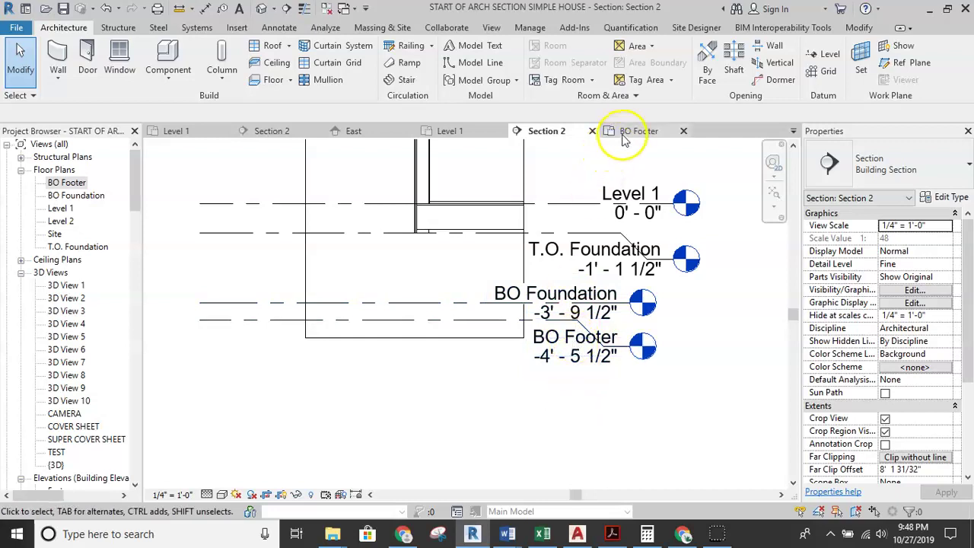
click(625, 134)
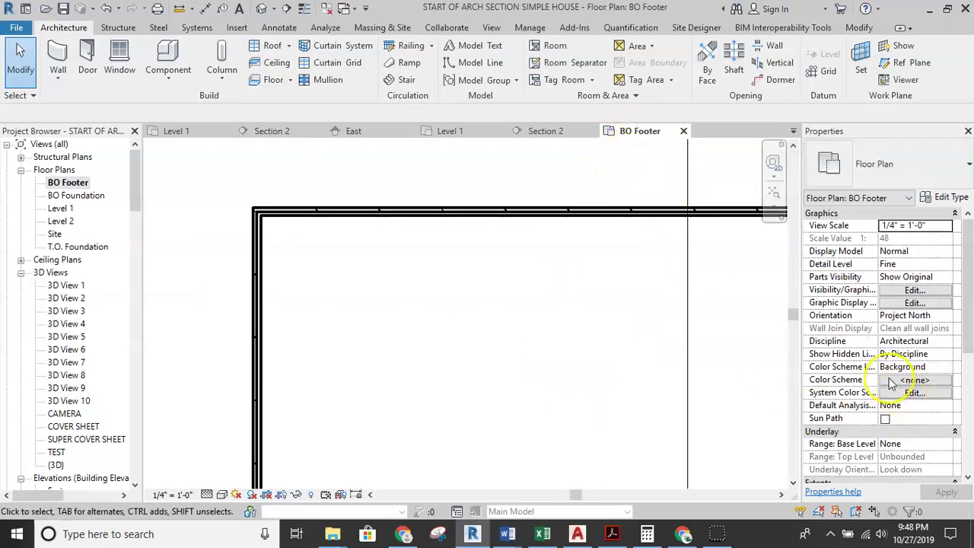
scroll(897, 392, down, 4)
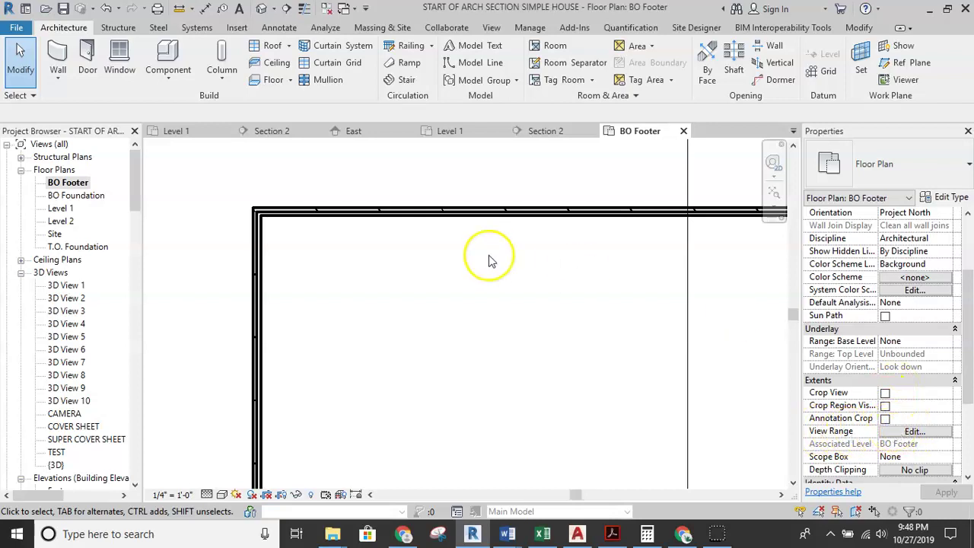
scroll(315, 217, up, 3)
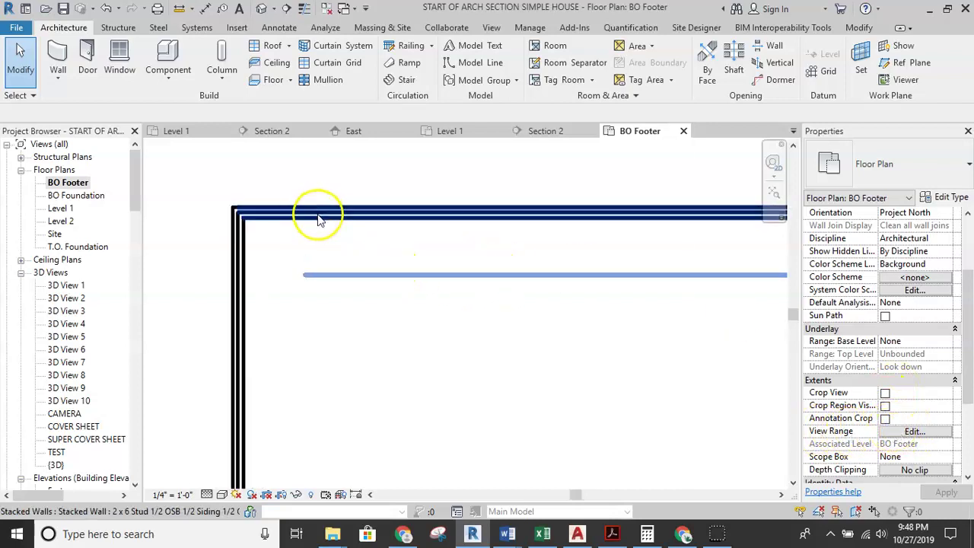
Draw an 8x18 CMU with 24" Footer stacked wall about 19' 11" long along the upper exterior house wall in the BO Footer plan.
click(57, 57)
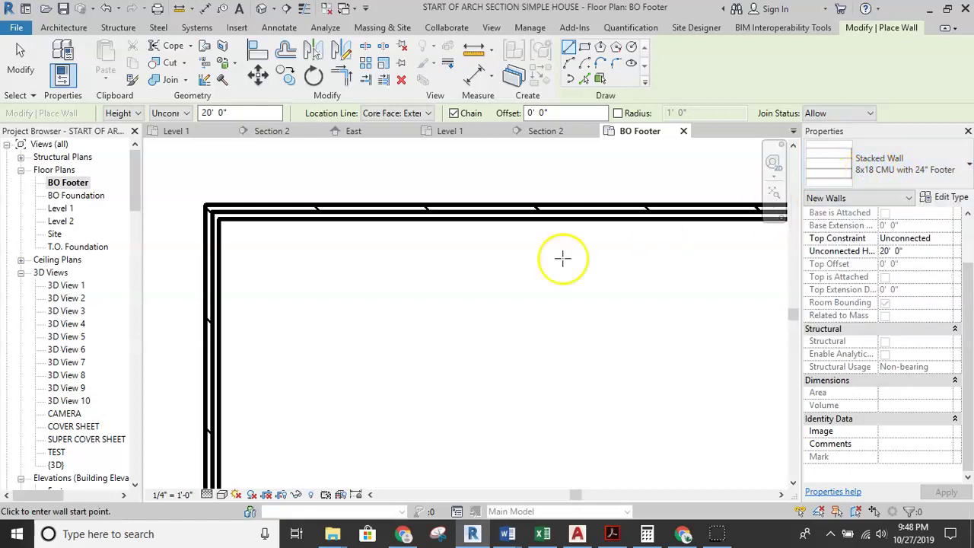
scroll(308, 222, up, 2)
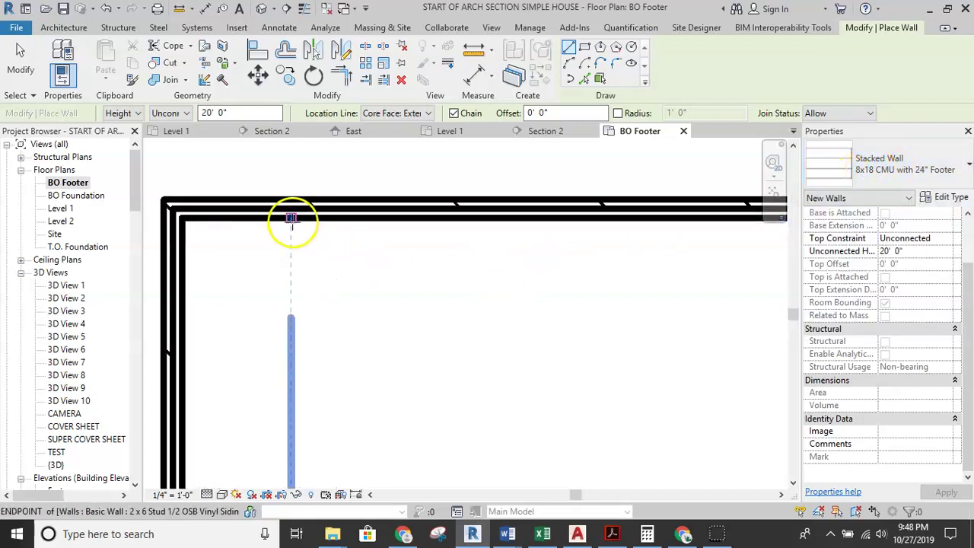
scroll(298, 223, down, 2)
scroll(296, 229, up, 3)
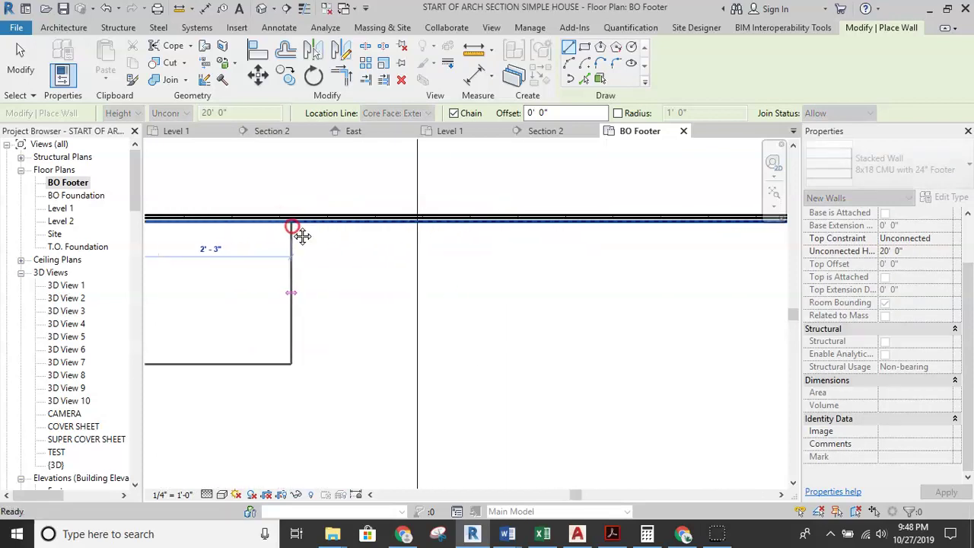
scroll(413, 233, down, 2)
middle_drag(413, 233, 665, 226)
scroll(652, 226, up, 4)
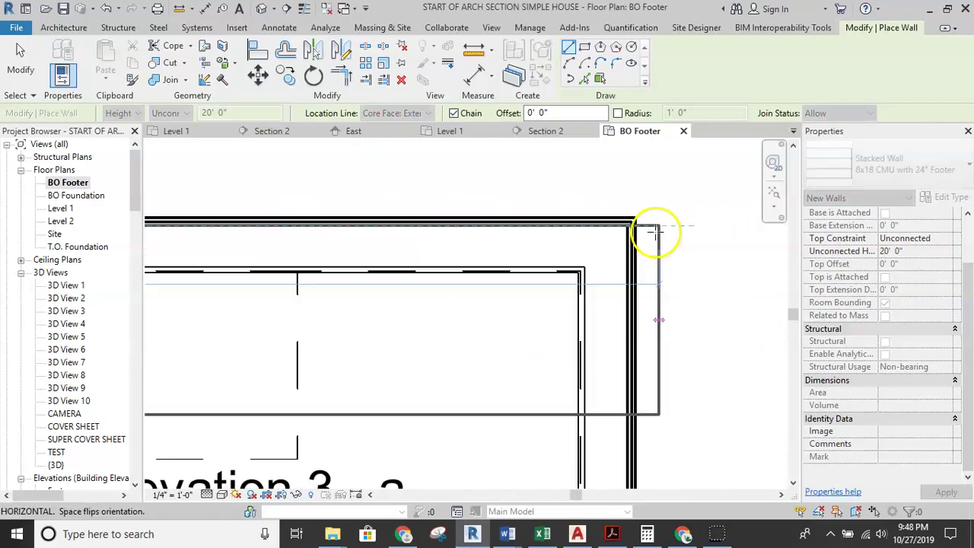
click(601, 223)
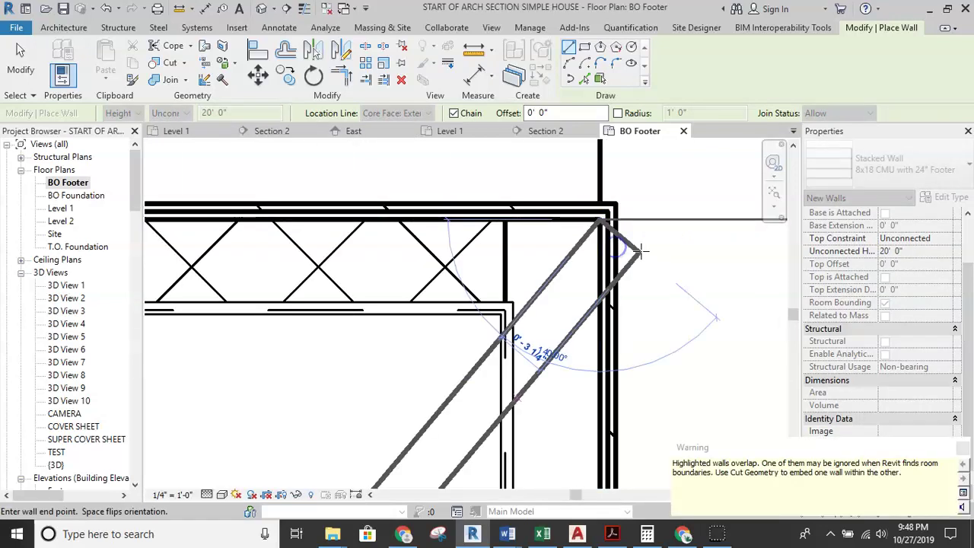
scroll(663, 259, down, 2)
scroll(663, 260, up, 2)
middle_drag(698, 270, 476, 278)
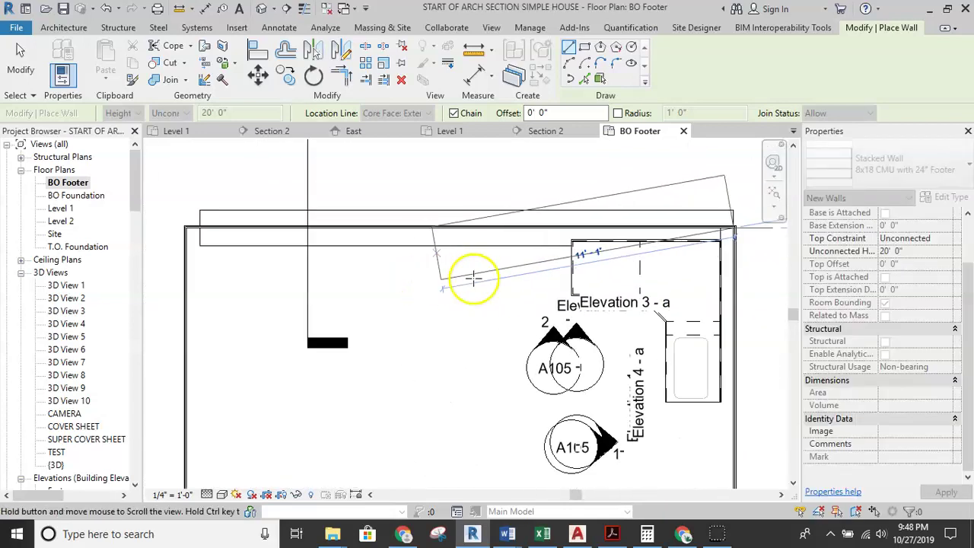
scroll(515, 280, up, 1)
key(Escape)
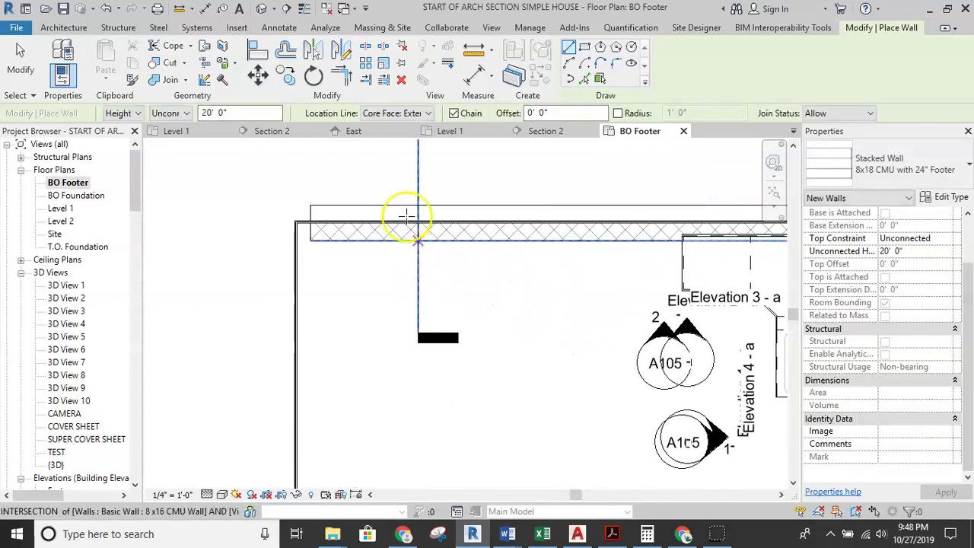
right_click(451, 185)
click(475, 194)
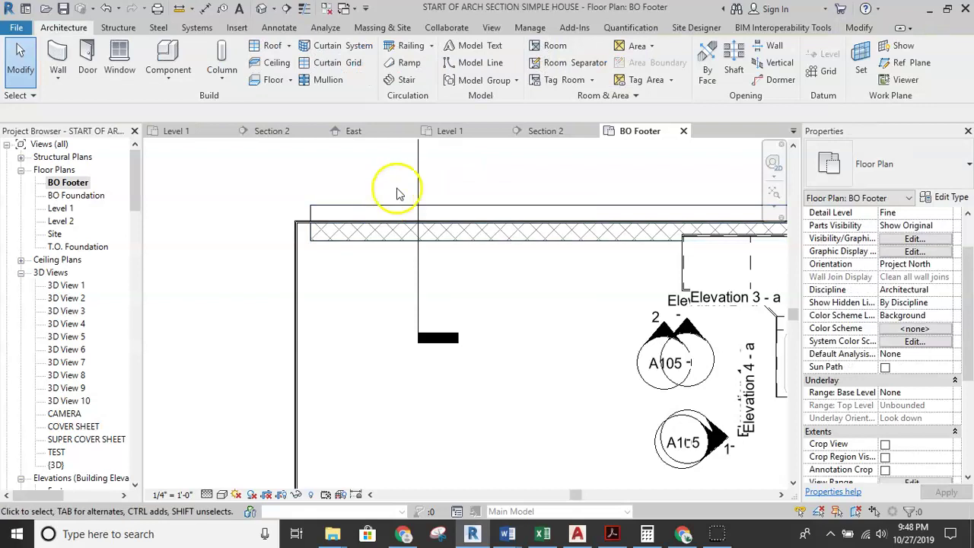
In Section 2, set the foundation stacked wall's top constraint to Up to level: T.O. Foundation.
click(548, 136)
scroll(449, 229, up, 3)
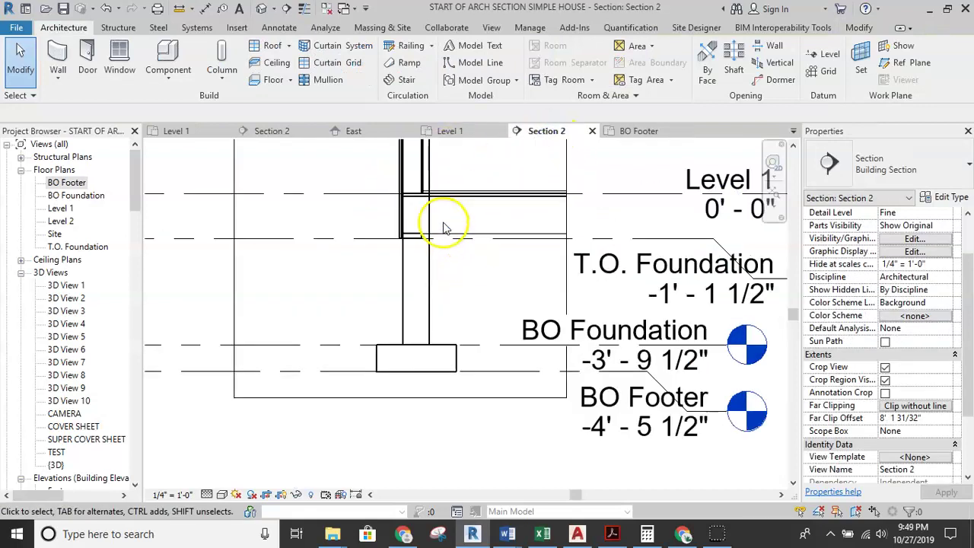
scroll(438, 278, down, 4)
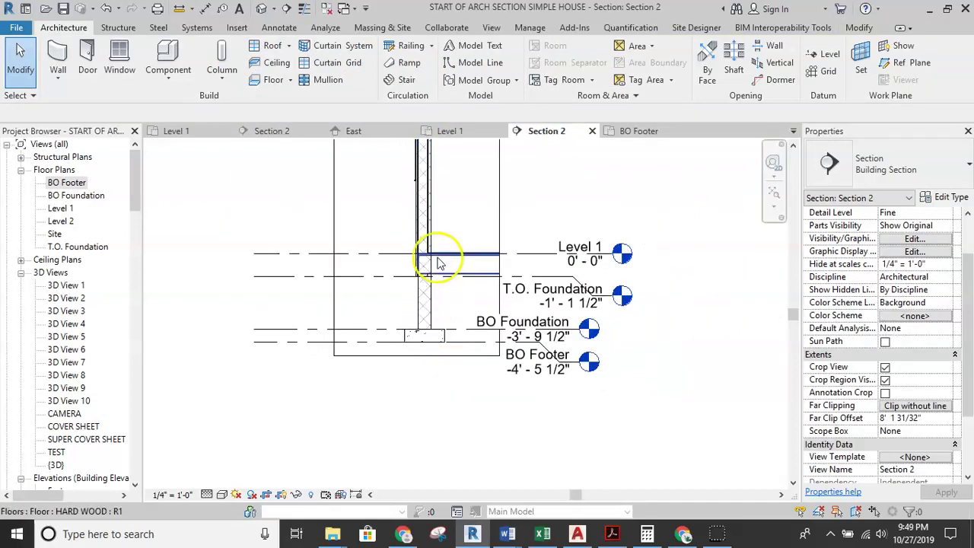
middle_drag(444, 249, 413, 344)
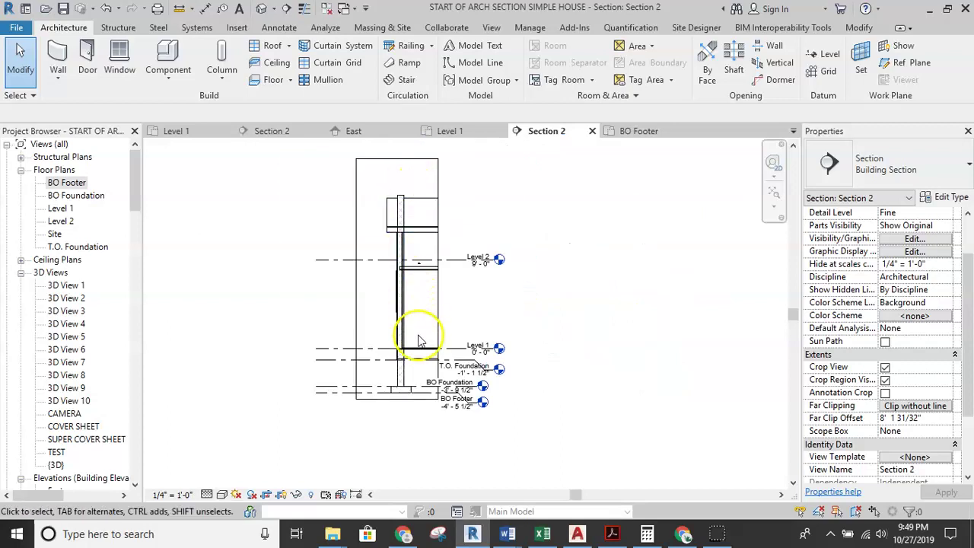
scroll(419, 340, up, 6)
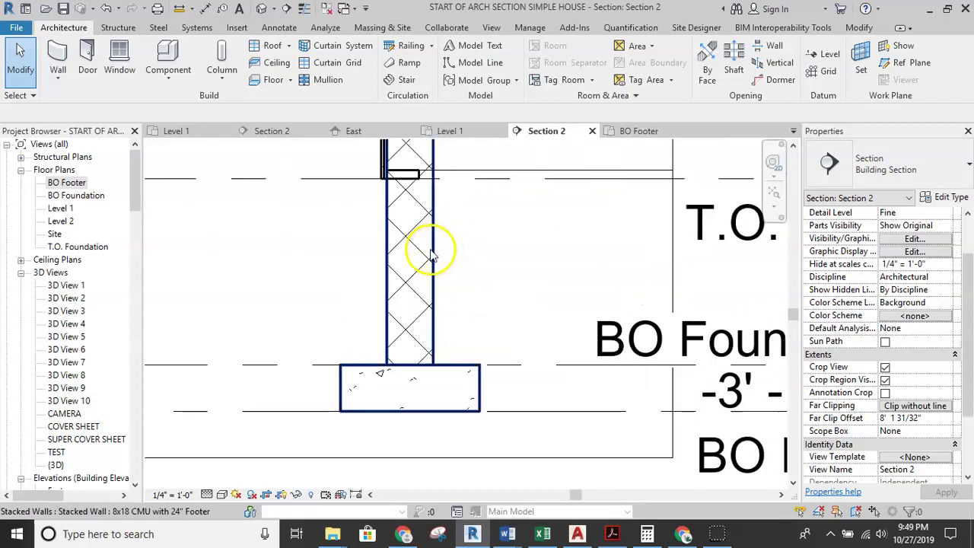
click(431, 254)
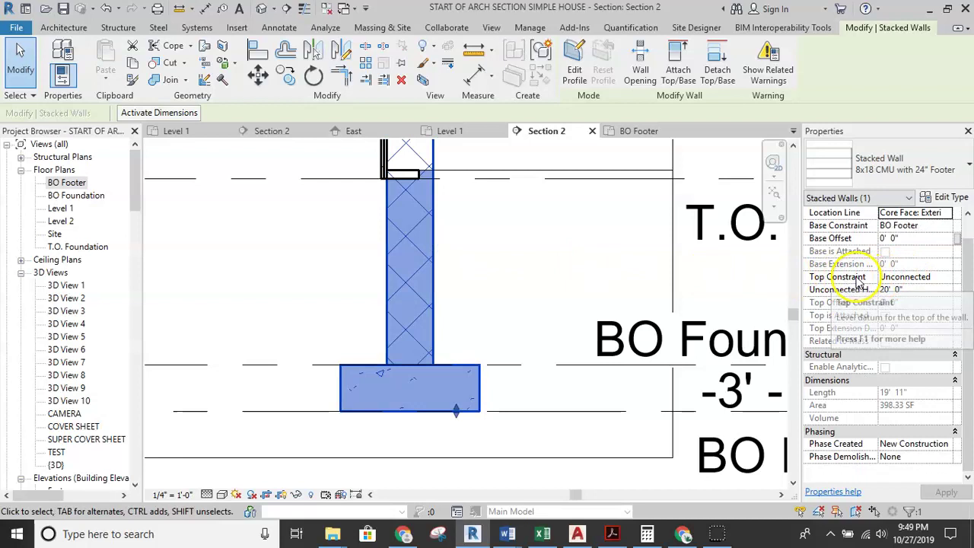
click(906, 277)
click(947, 278)
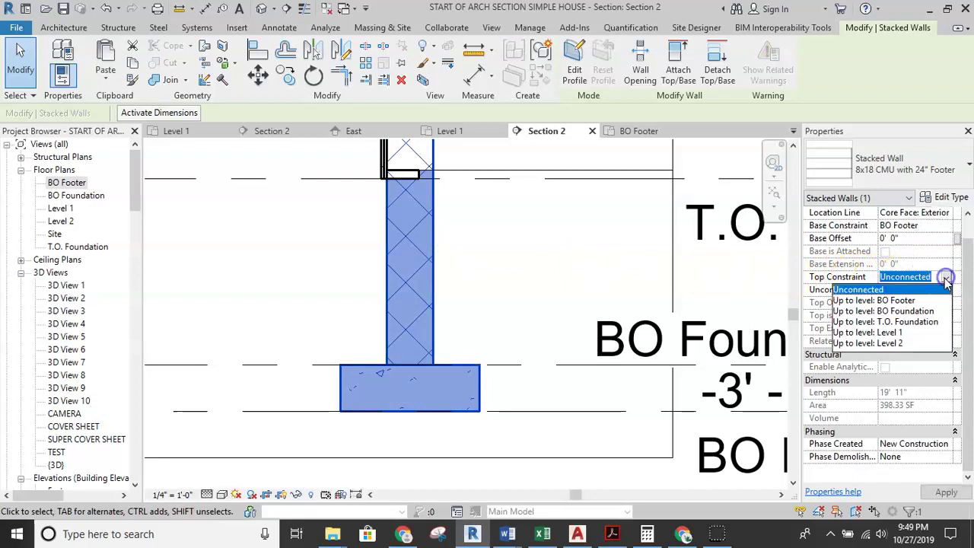
click(903, 322)
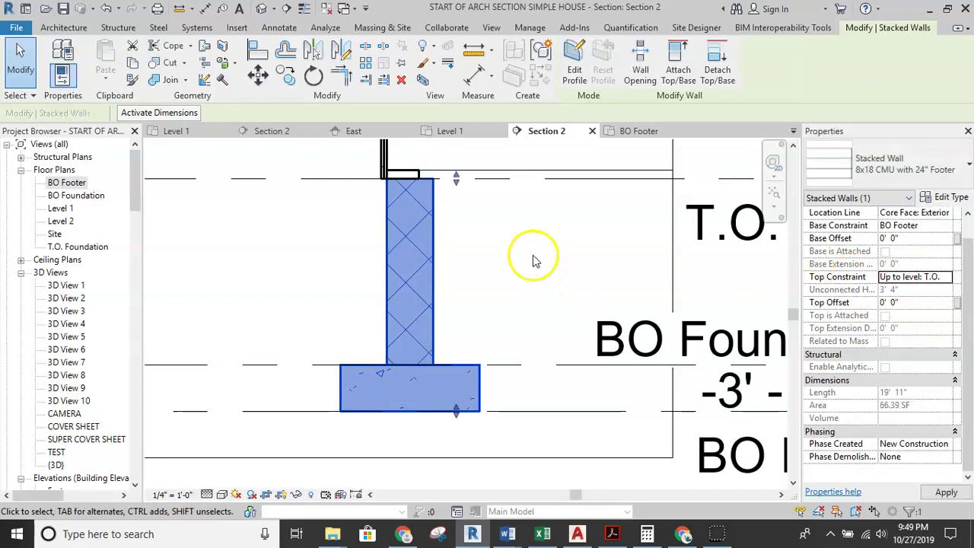
click(475, 293)
Examine in section how the CMU wall meets the sill plate above and the concrete footer below.
middle_drag(487, 287, 359, 245)
scroll(363, 244, down, 2)
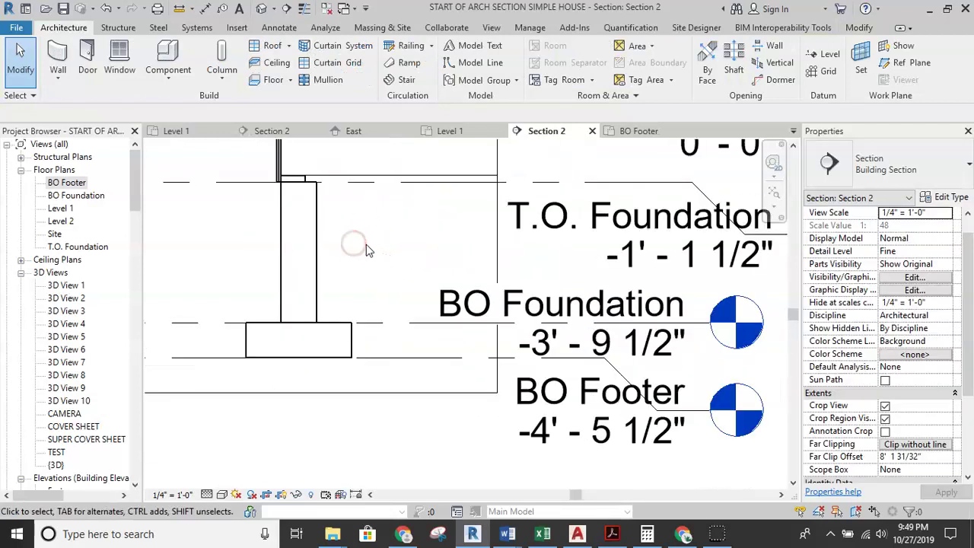
middle_drag(359, 204, 460, 233)
scroll(384, 221, up, 3)
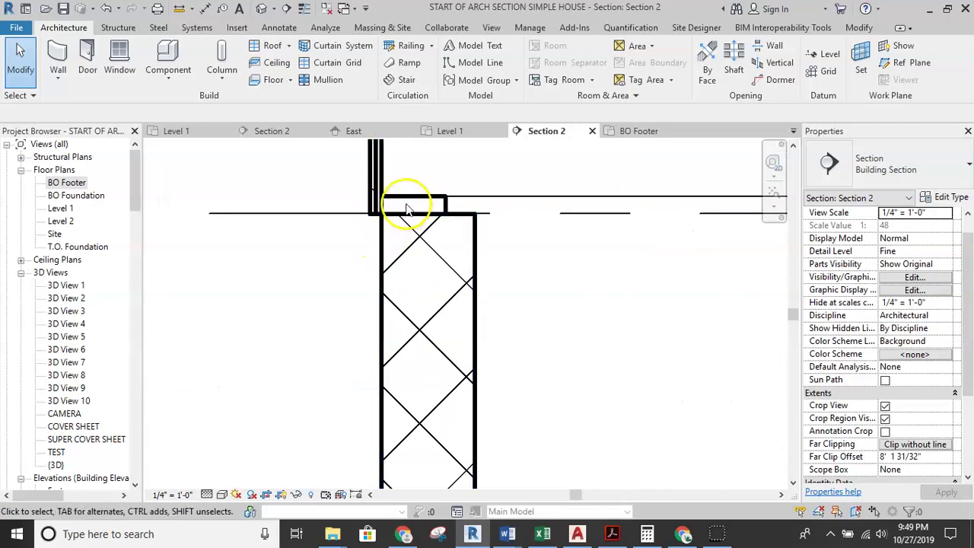
scroll(409, 207, down, 3)
middle_drag(409, 293, 408, 239)
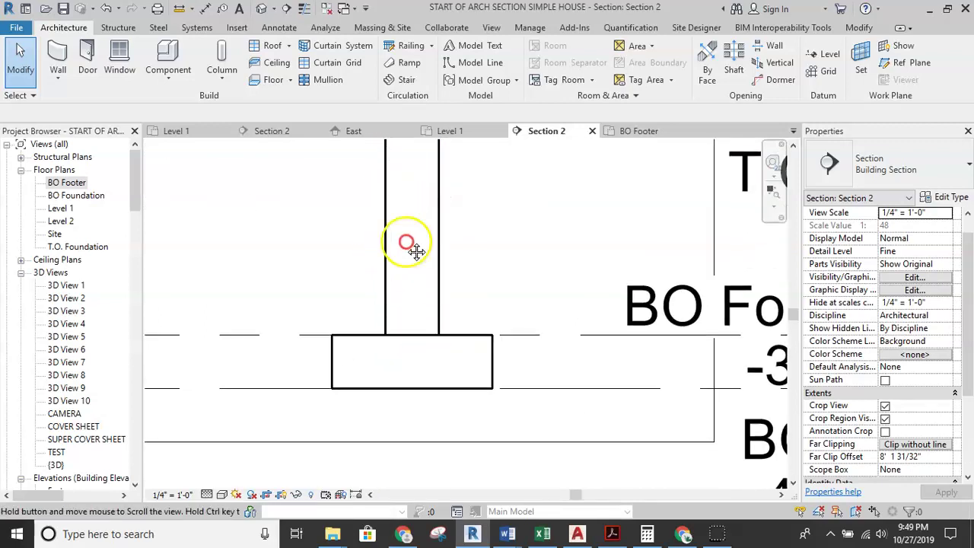
scroll(410, 301, down, 1)
scroll(413, 330, down, 2)
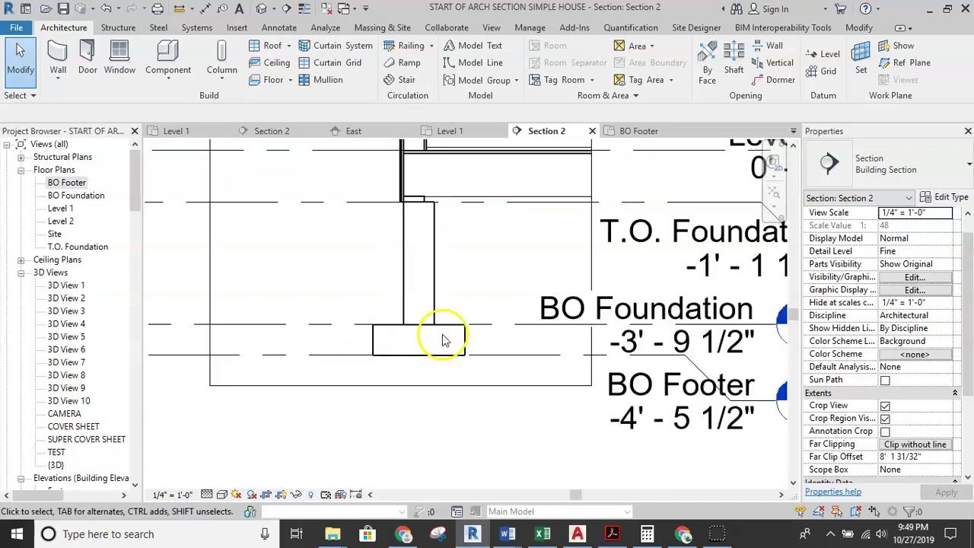
middle_drag(434, 319, 435, 231)
scroll(432, 313, down, 2)
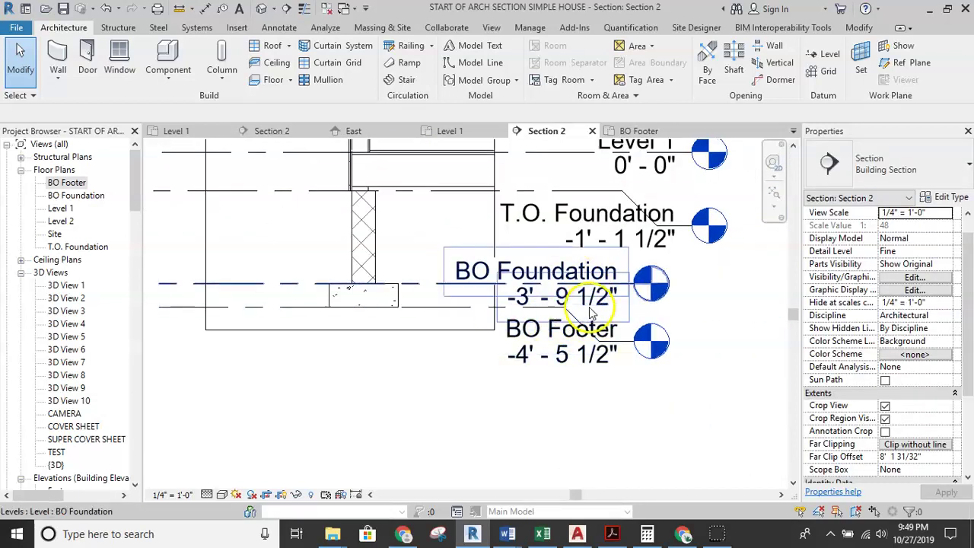
Move the BO Foundation and BO Footer levels down together to -5' 4" and -6' 0", and extend the section's crop boundary below the footer.
drag(440, 264, 418, 386)
click(418, 387)
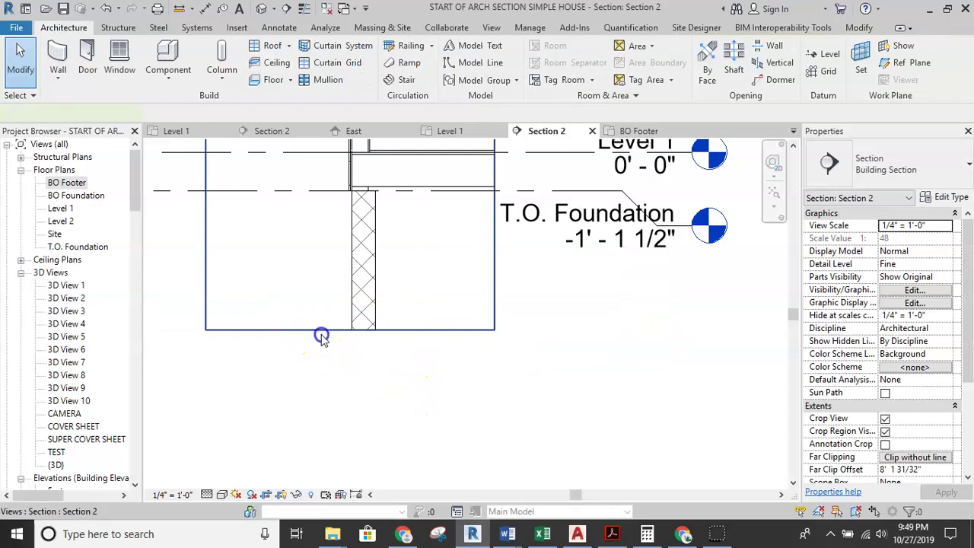
click(328, 330)
drag(350, 331, 355, 443)
middle_drag(412, 377, 398, 325)
Add an elbow to the BO Footer level line to separate its label from the BO Foundation label.
click(434, 309)
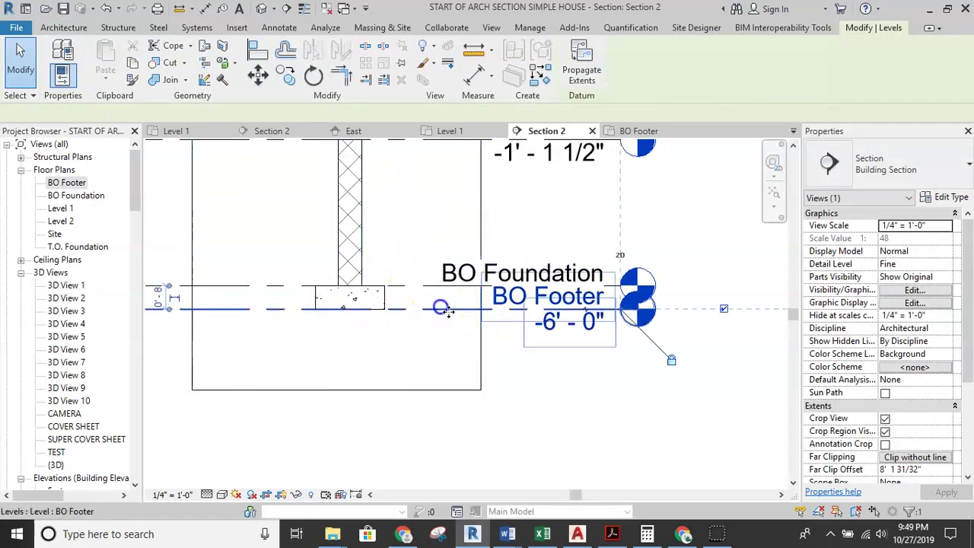
click(583, 310)
key(Escape)
scroll(388, 297, down, 2)
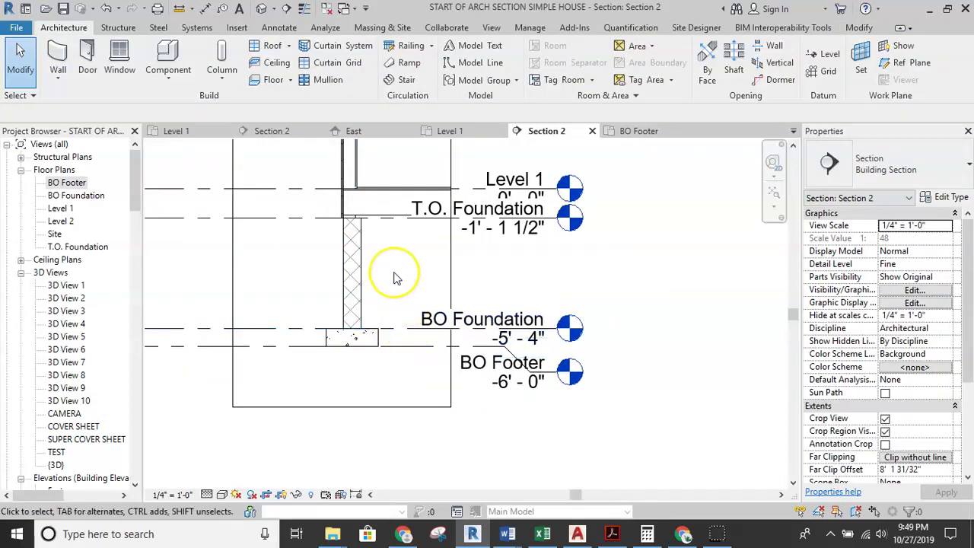
Add an elbow to the T.O. Foundation level line and offset its label downward, clear of the Level 1 label.
middle_drag(395, 278, 394, 254)
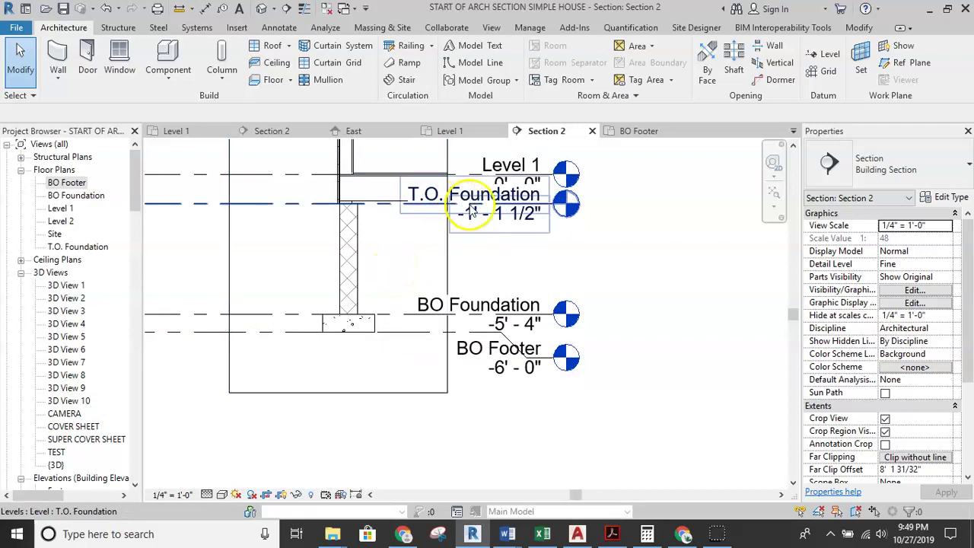
click(531, 213)
click(530, 214)
click(417, 246)
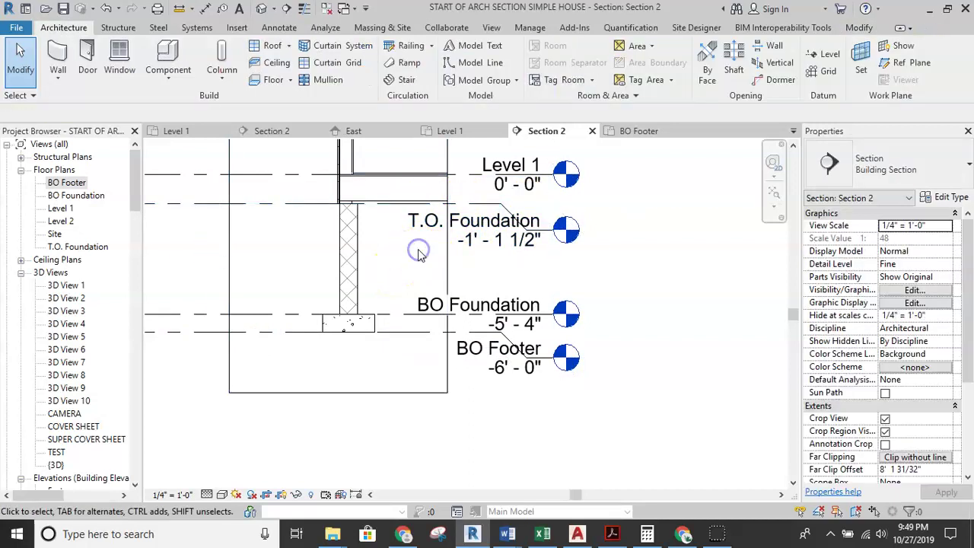
Examine how the stacked CMU wall and its concrete footer line up with the T.O. Foundation, BO Foundation and BO Footer levels.
scroll(348, 252, up, 3)
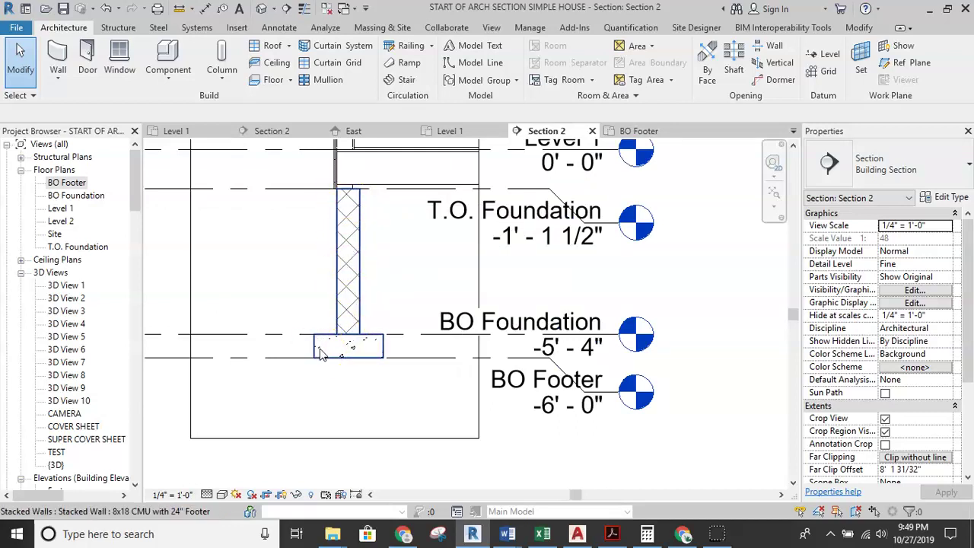
scroll(373, 278, up, 2)
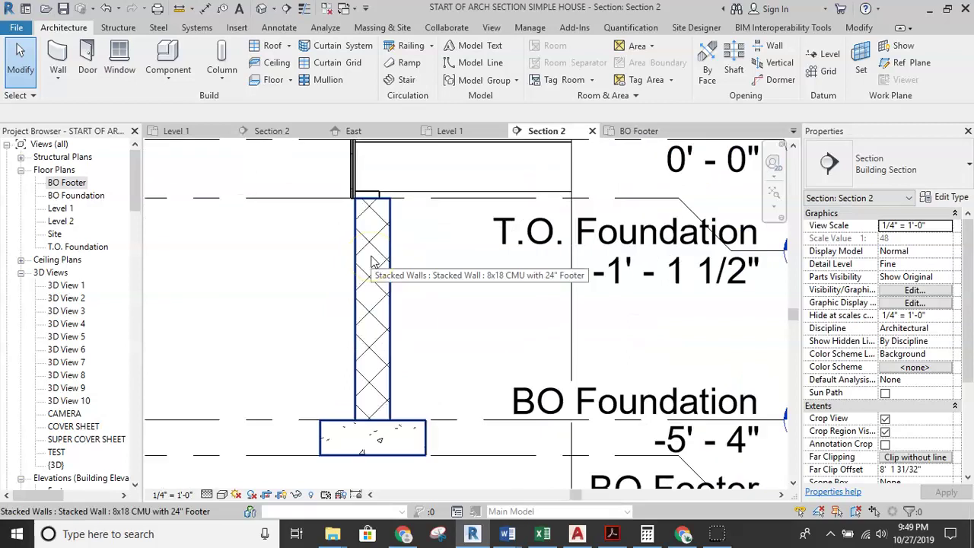
click(434, 244)
scroll(433, 247, down, 2)
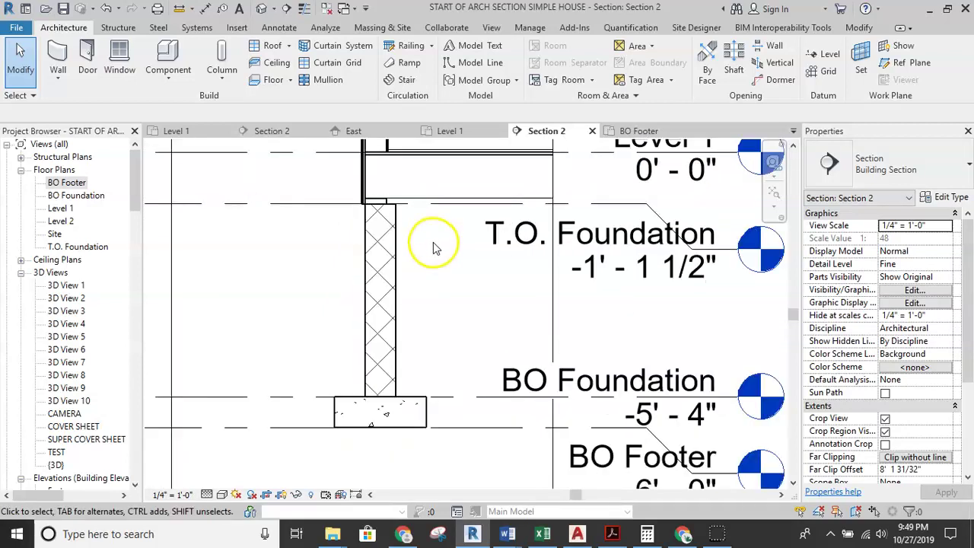
middle_drag(472, 284, 437, 296)
scroll(374, 272, down, 1)
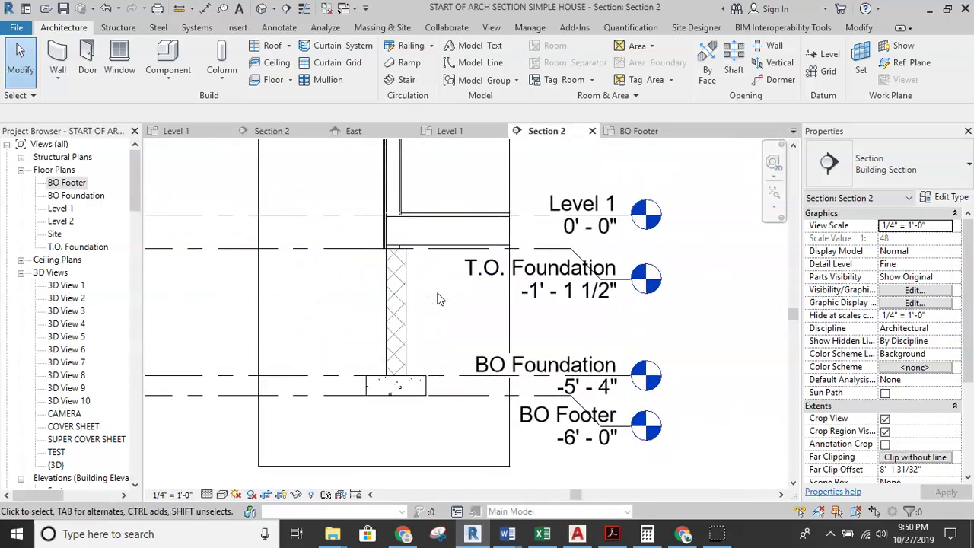